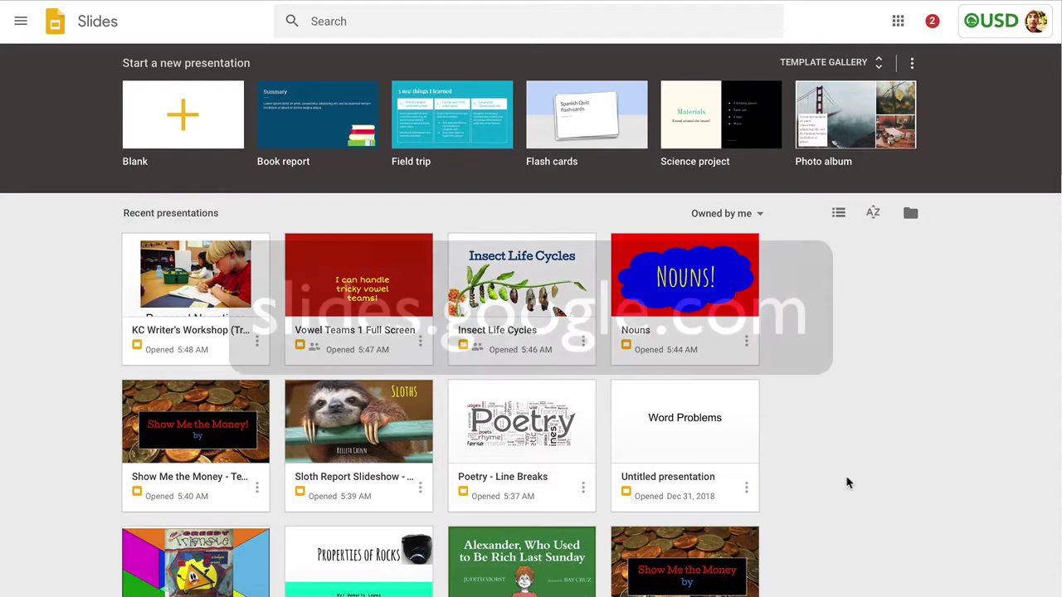
- Start a presentation from the Blank template and scroll through the Themes panel
{"action": "scroll", "coordinate": [846, 482], "scroll_direction": "down", "scroll_amount": 1}
{"action": "scroll", "coordinate": [847, 482], "scroll_direction": "down", "scroll_amount": 5}
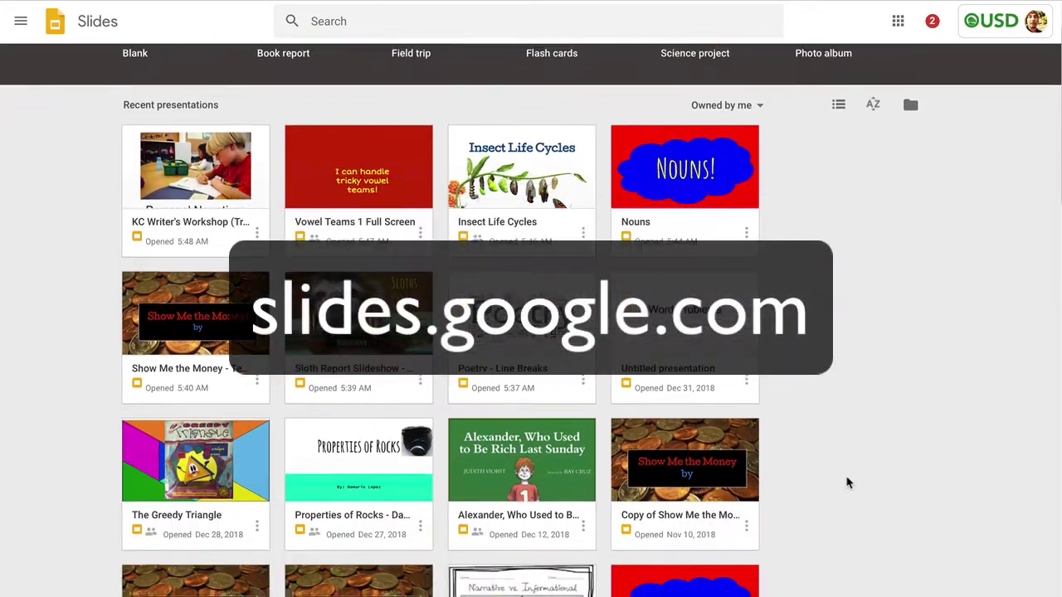
{"action": "scroll", "coordinate": [846, 473], "scroll_direction": "up", "scroll_amount": 5}
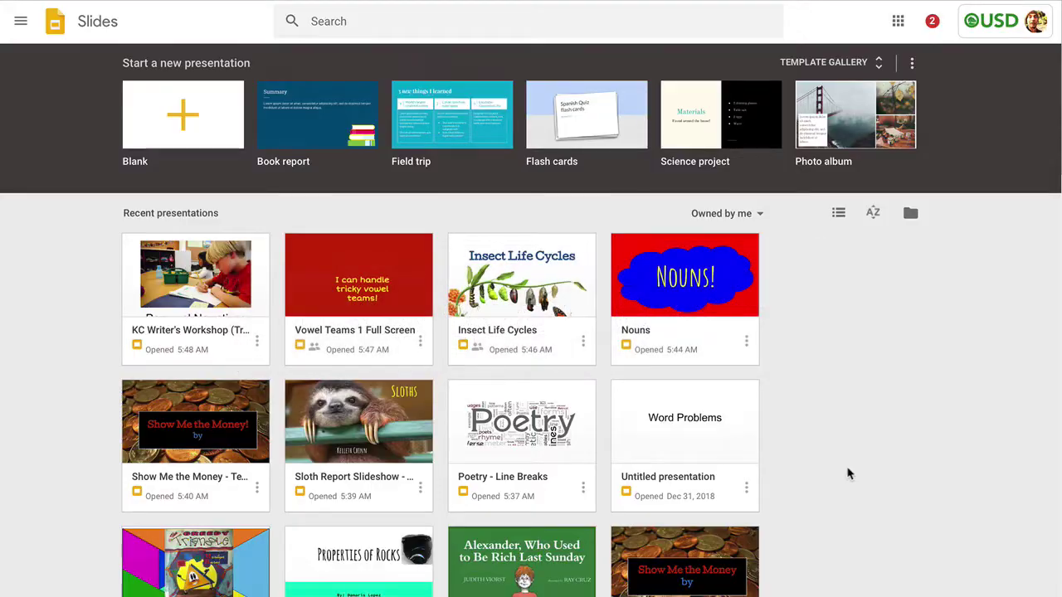
{"action": "left_click", "coordinate": [182, 117]}
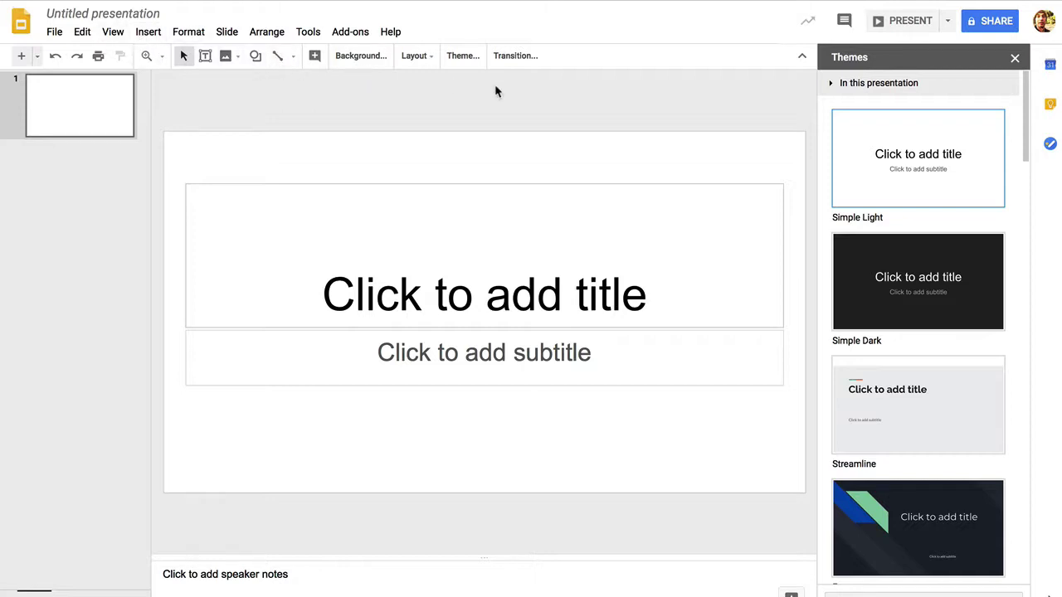
{"action": "scroll", "coordinate": [946, 324], "scroll_direction": "down", "scroll_amount": 5}
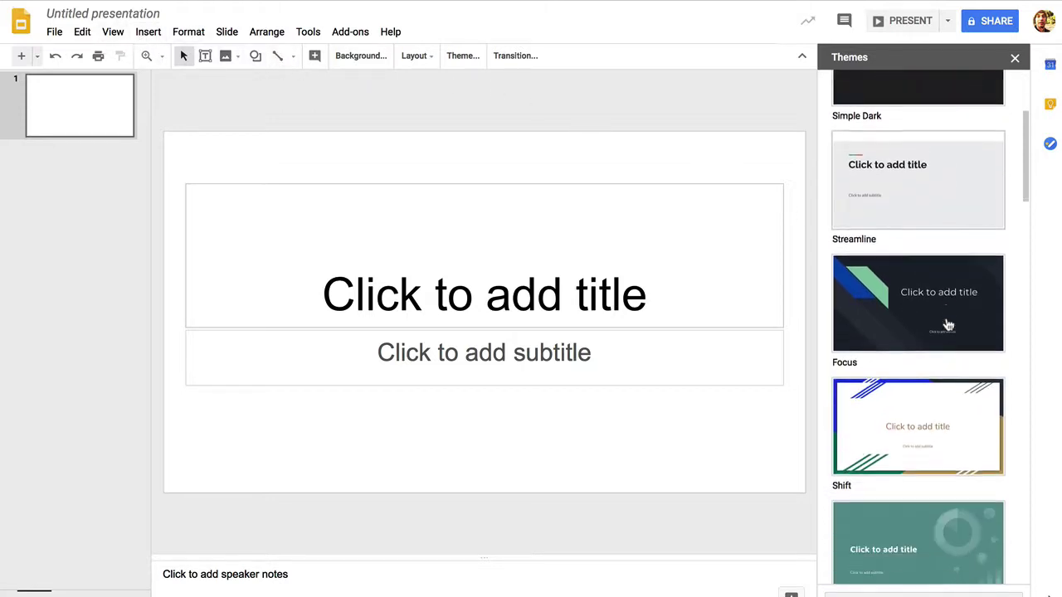
{"action": "scroll", "coordinate": [946, 324], "scroll_direction": "down", "scroll_amount": 3}
{"action": "scroll", "coordinate": [946, 324], "scroll_direction": "up", "scroll_amount": 8}
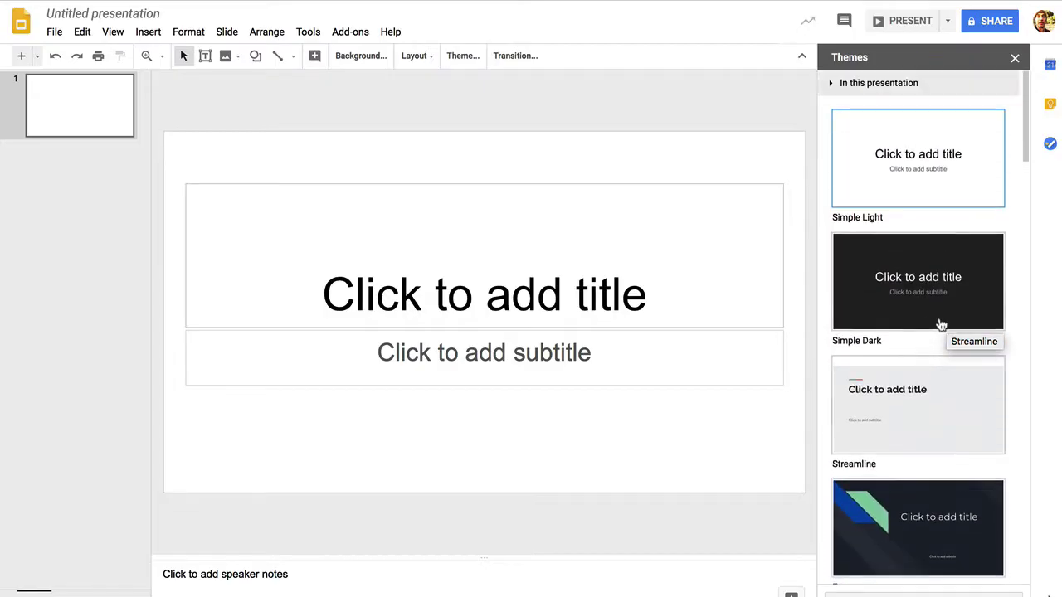
- Close the Themes panel and rename the presentation to 'Word Problems'
{"action": "left_click", "coordinate": [1014, 57]}
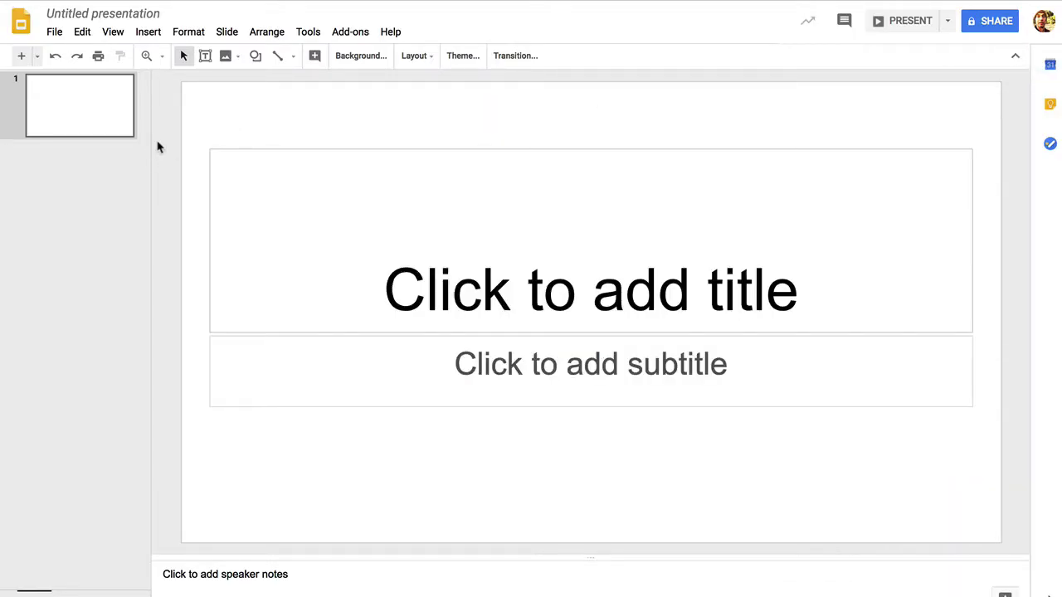
{"action": "left_click", "coordinate": [116, 14]}
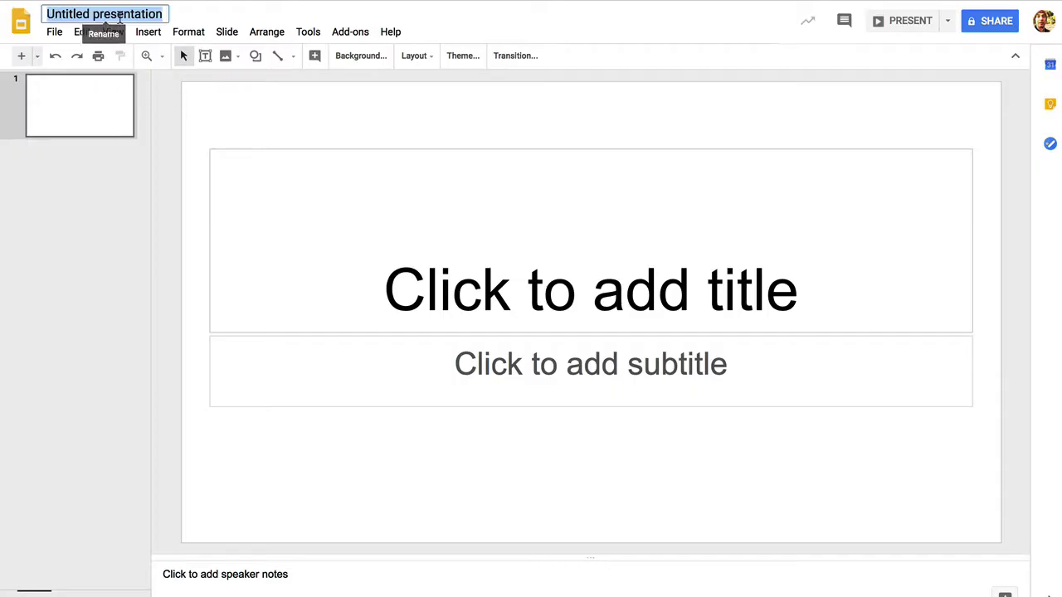
{"action": "type", "text": "Word"}
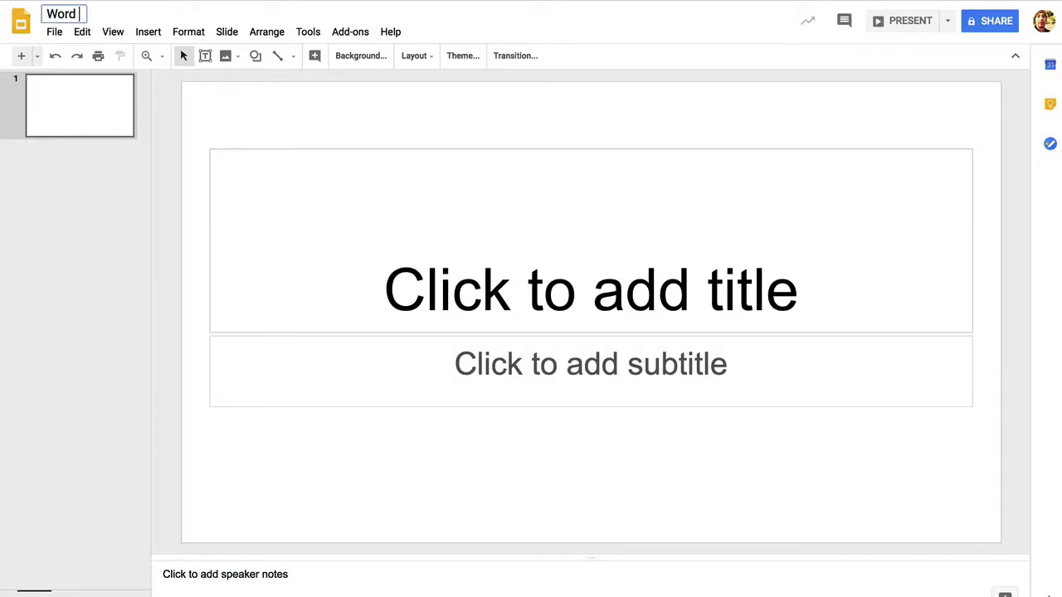
{"action": "type", "text": " Problems"}
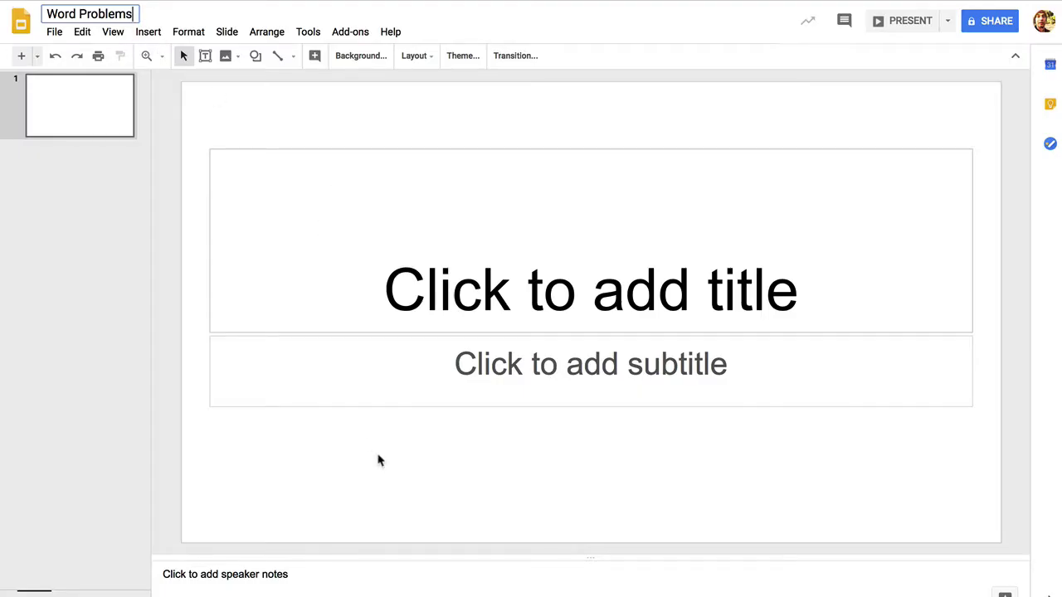
{"action": "key", "text": "Return"}
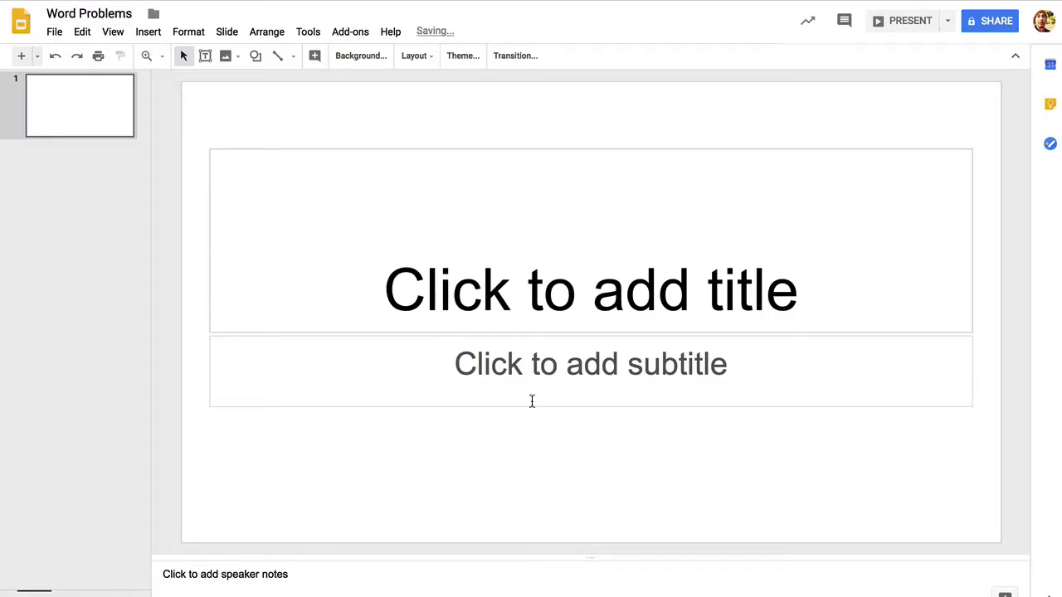
- Delete the subtitle box and enter 'Word Problems' as the slide title
{"action": "left_click", "coordinate": [579, 404]}
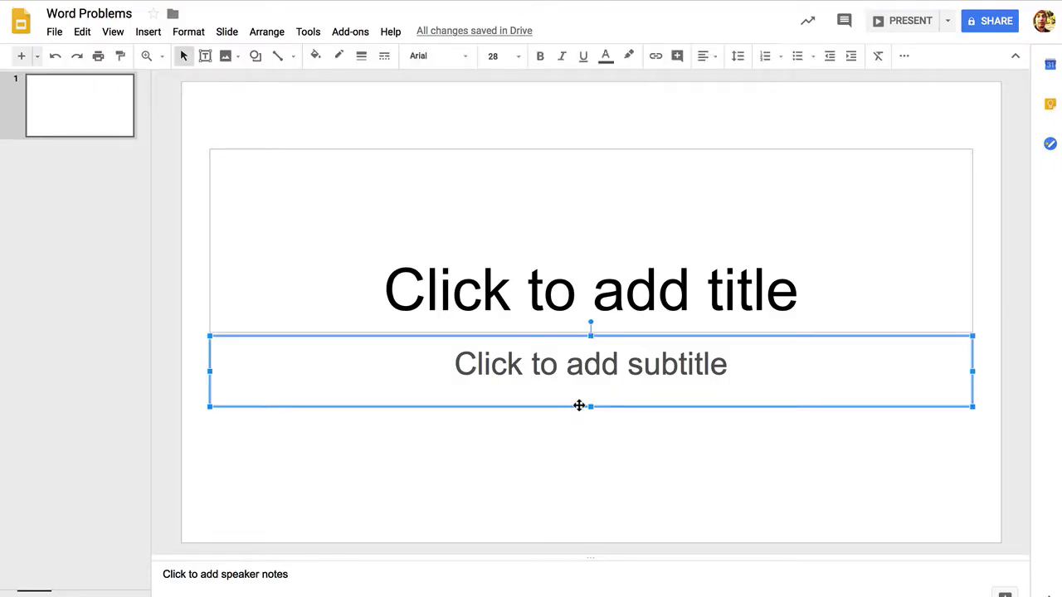
{"action": "key", "text": "Delete"}
{"action": "left_click", "coordinate": [624, 302]}
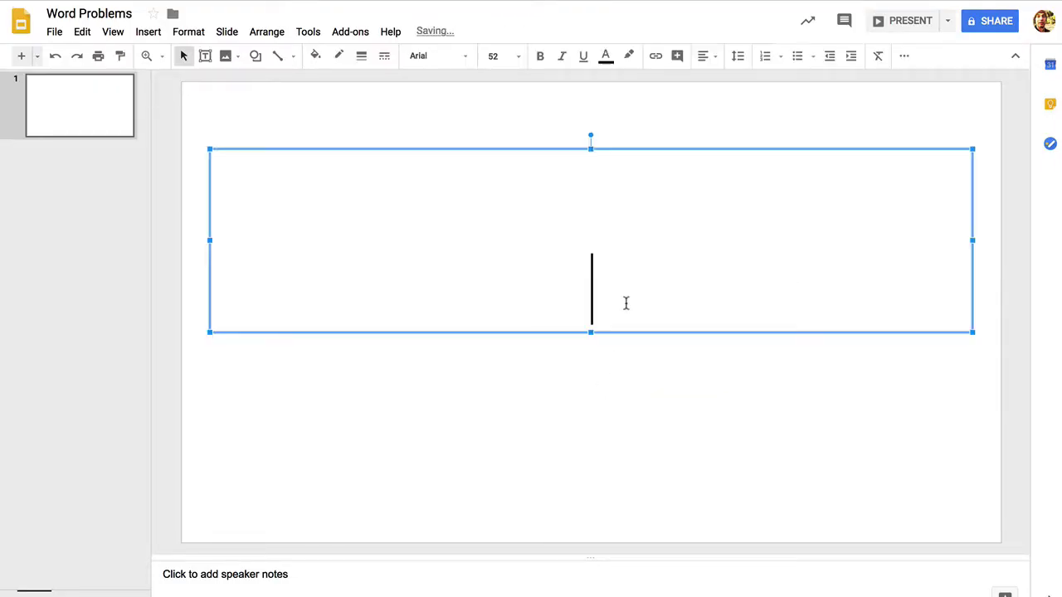
{"action": "type", "text": "Word P"}
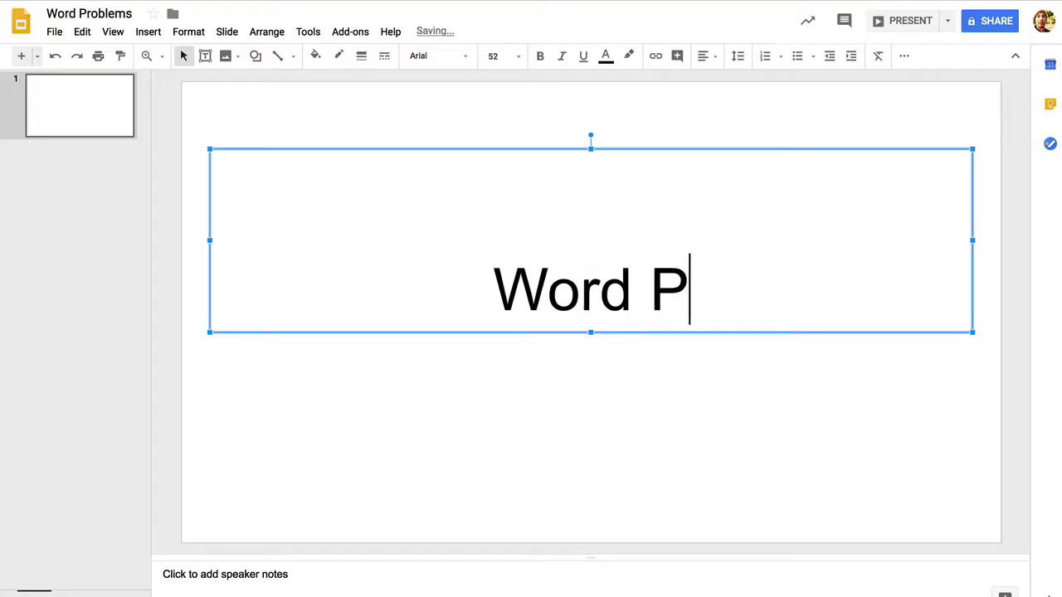
{"action": "type", "text": "roblems"}
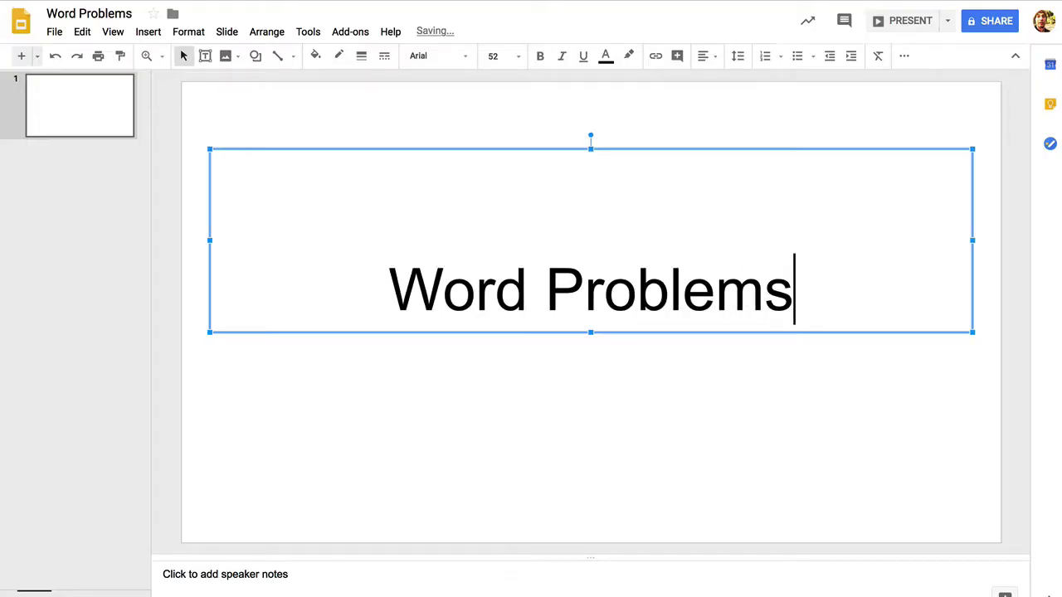
{"action": "left_click", "coordinate": [817, 385]}
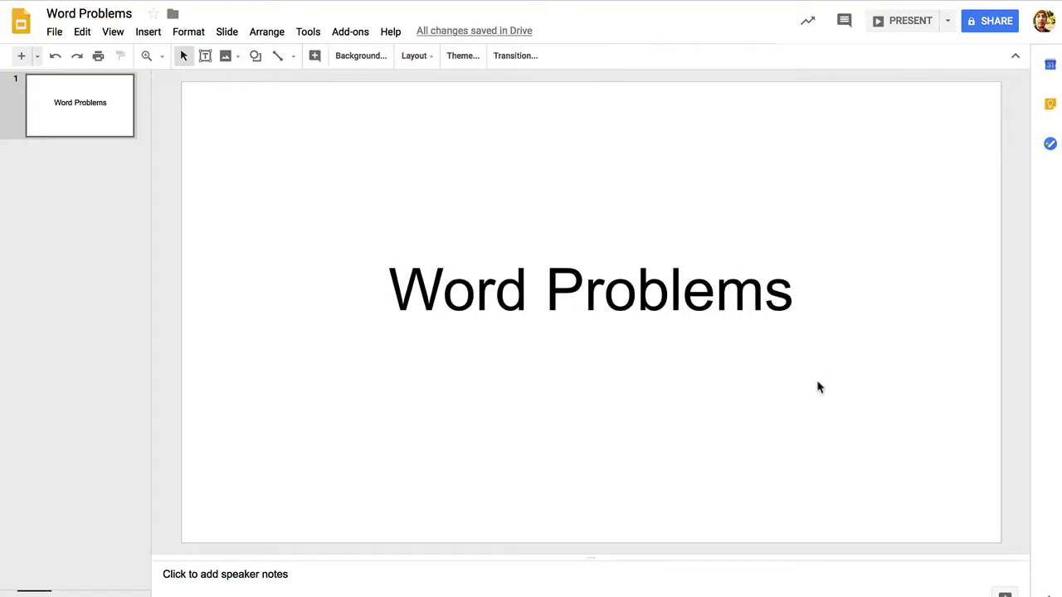
- Make the title text red and set its font to Bree Serif
{"action": "left_click", "coordinate": [826, 323]}
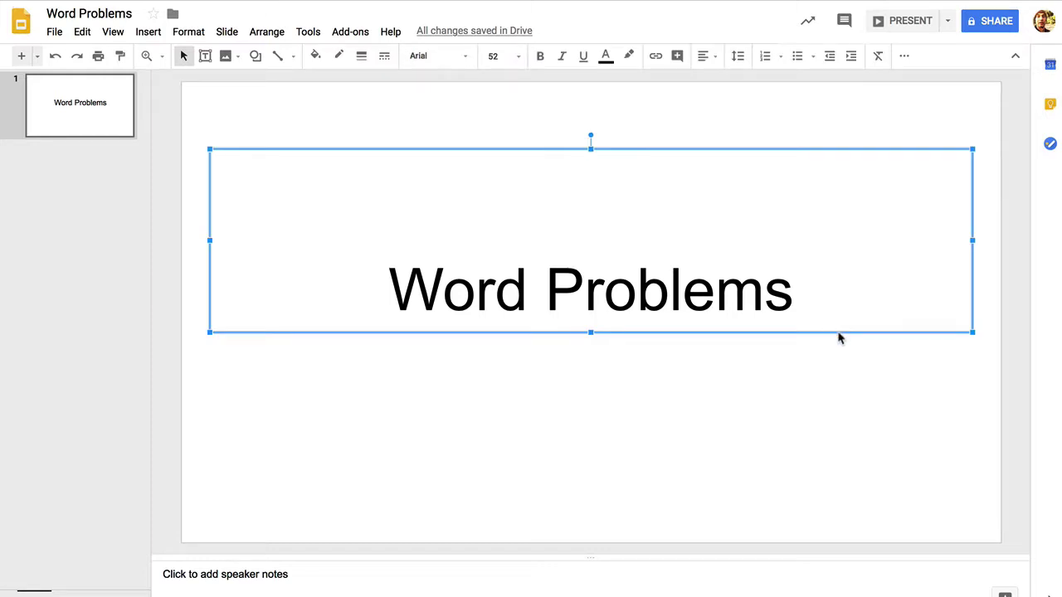
{"action": "left_click", "coordinate": [609, 62]}
{"action": "left_click", "coordinate": [625, 104]}
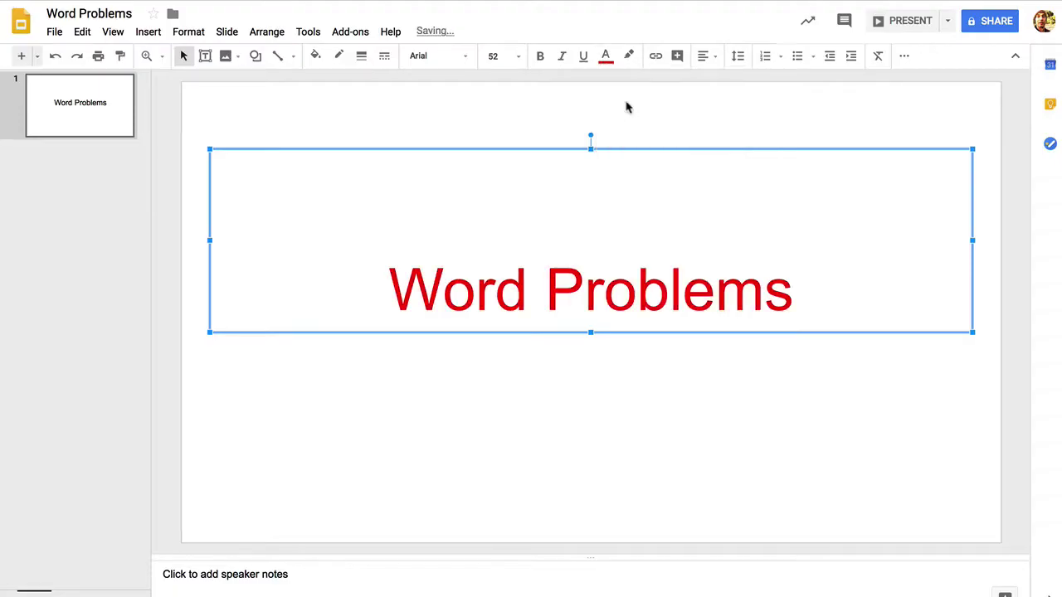
{"action": "left_click", "coordinate": [462, 58]}
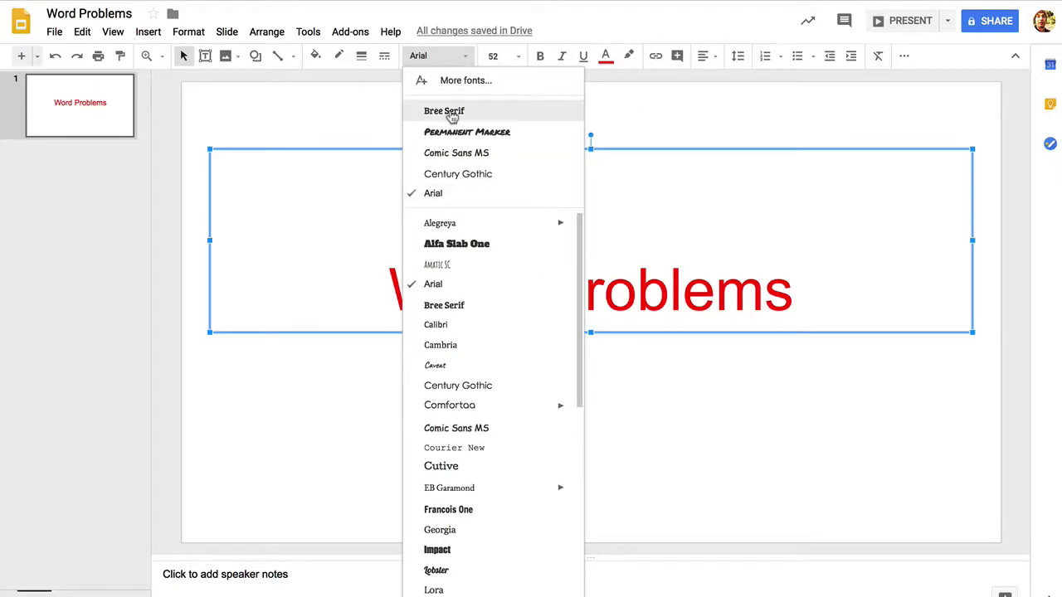
{"action": "left_click", "coordinate": [452, 113]}
{"action": "left_click", "coordinate": [511, 370]}
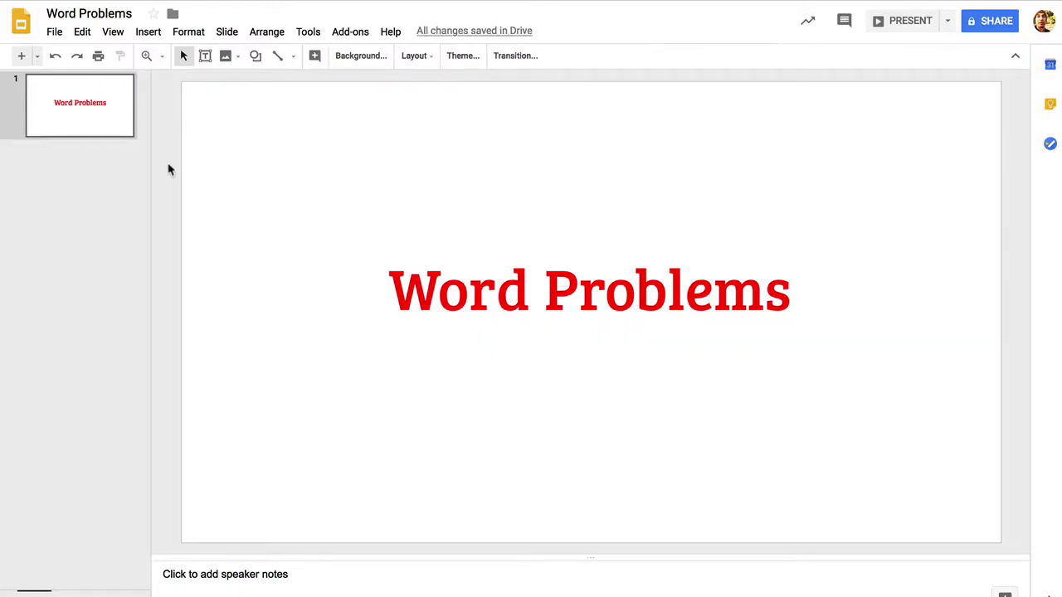
- Add a section header slide and set its title box to size 24 Bree Serif
{"action": "left_click", "coordinate": [37, 58]}
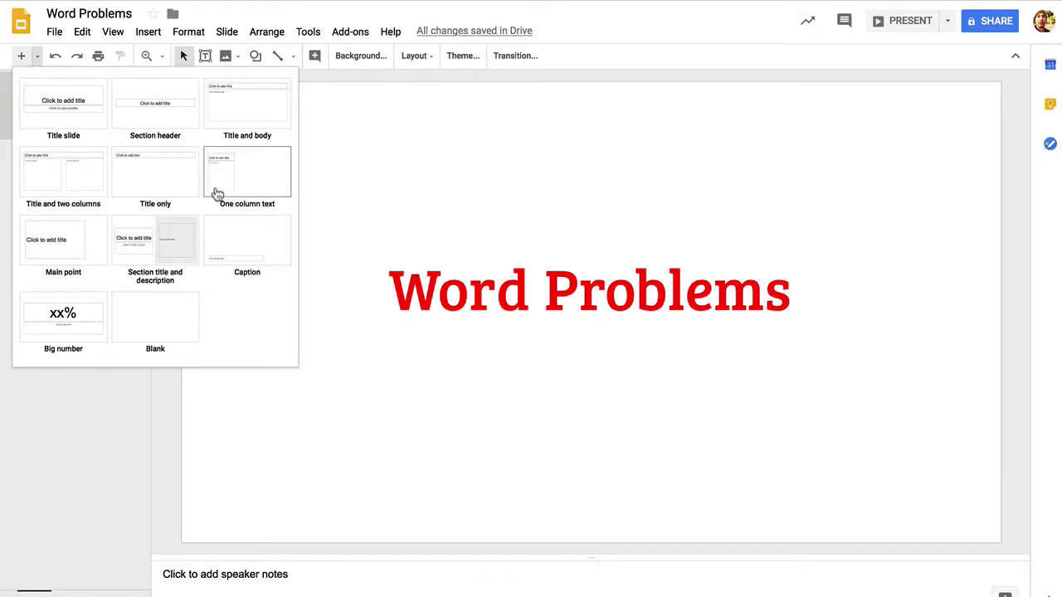
{"action": "left_click", "coordinate": [177, 130]}
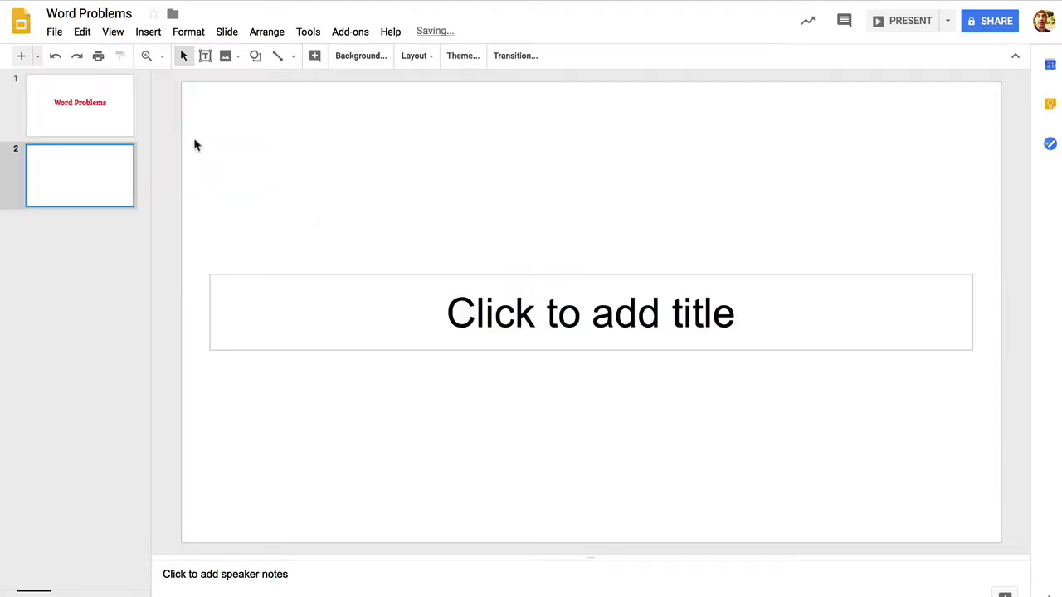
{"action": "left_click", "coordinate": [605, 353]}
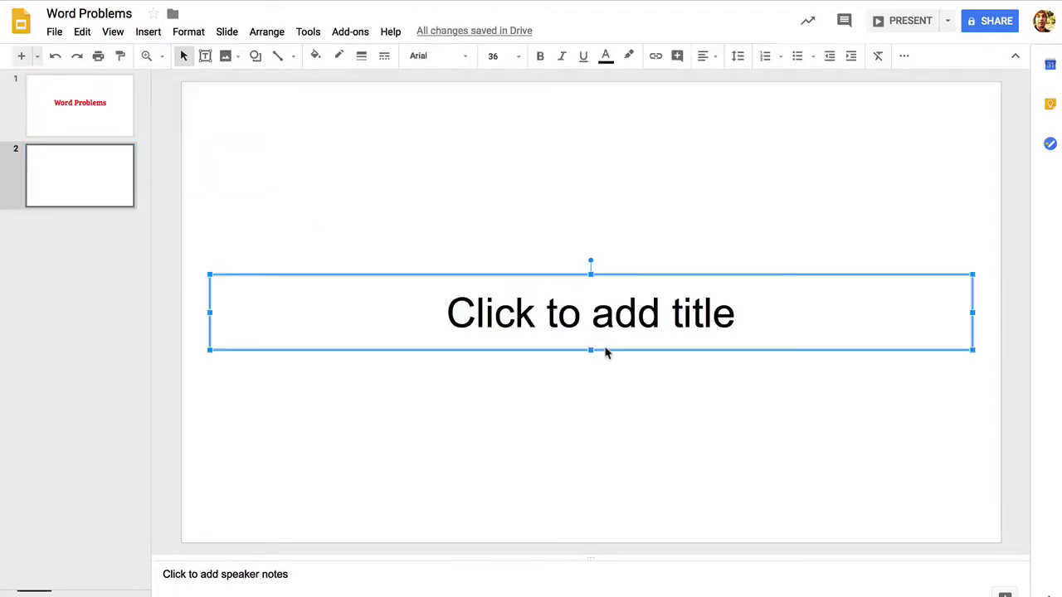
{"action": "left_click", "coordinate": [518, 59]}
{"action": "left_click", "coordinate": [500, 256]}
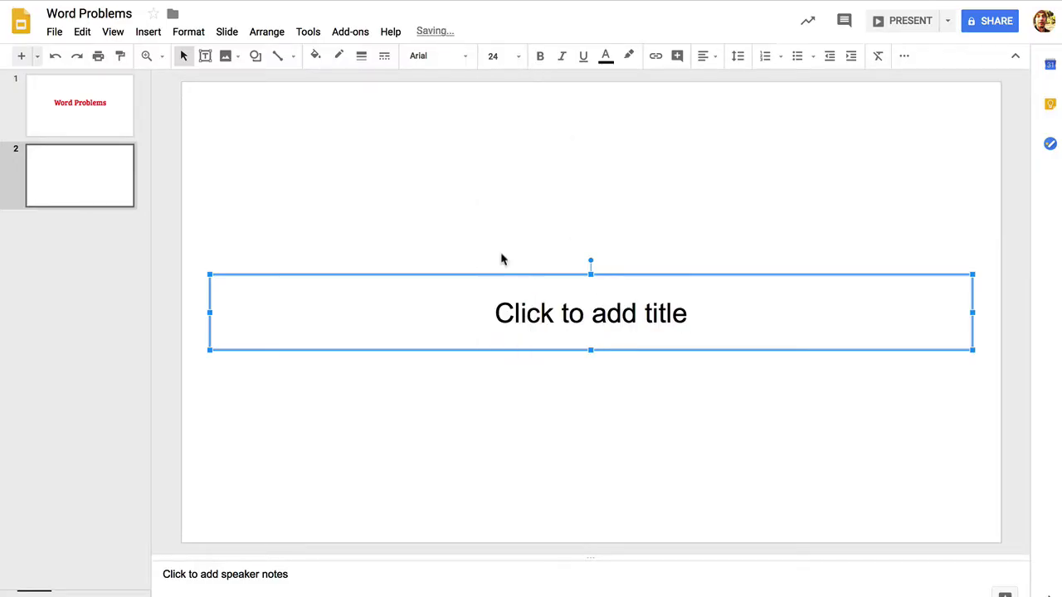
{"action": "left_click", "coordinate": [465, 56]}
{"action": "left_click", "coordinate": [459, 114]}
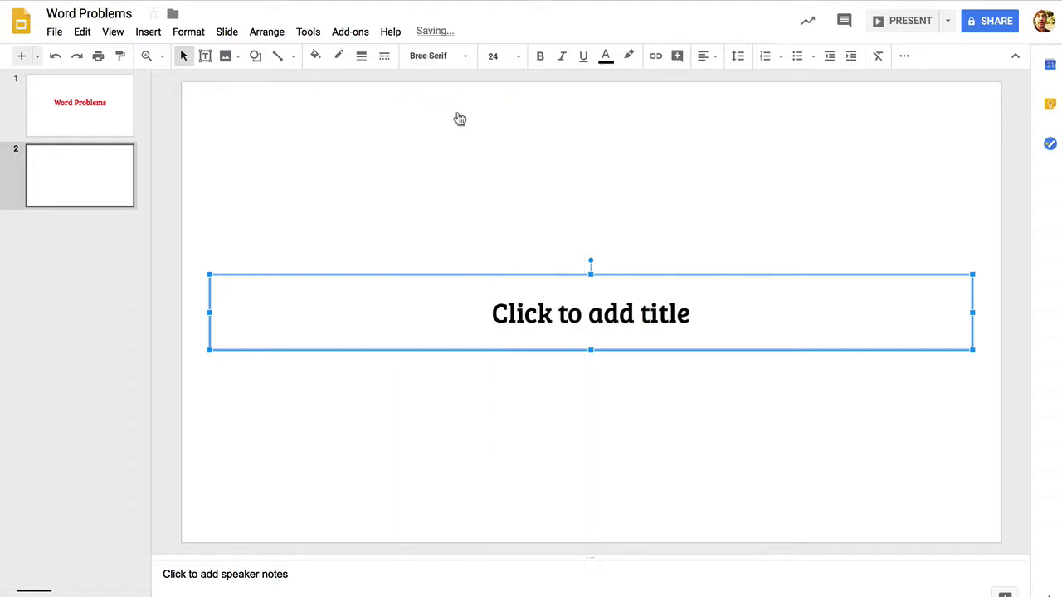
- Enter 'Jenny picked 14 flowers.' in the slide's text box
{"action": "left_click", "coordinate": [647, 318]}
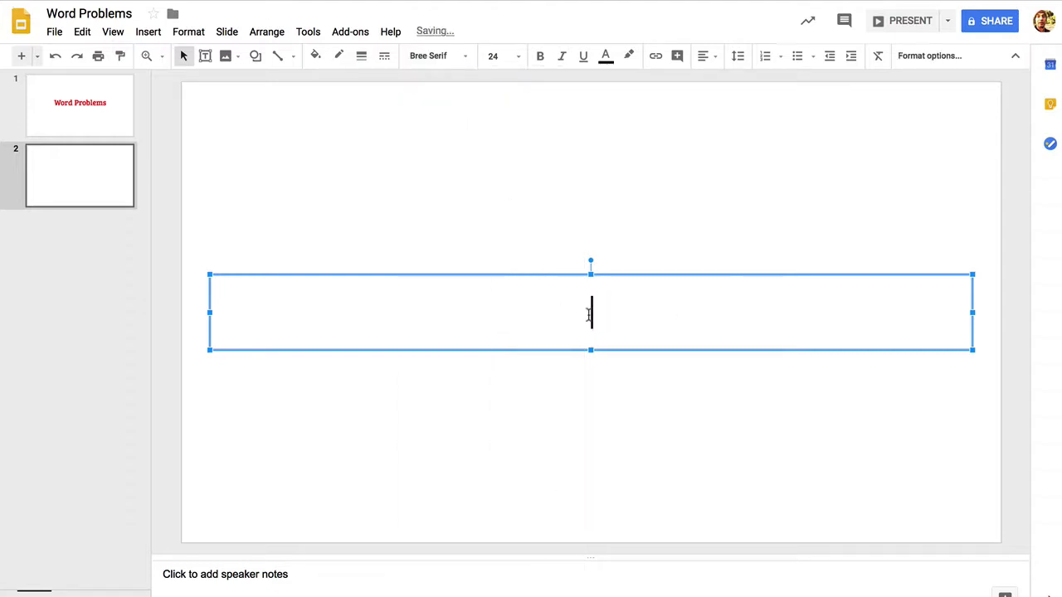
{"action": "type", "text": "Jenny p"}
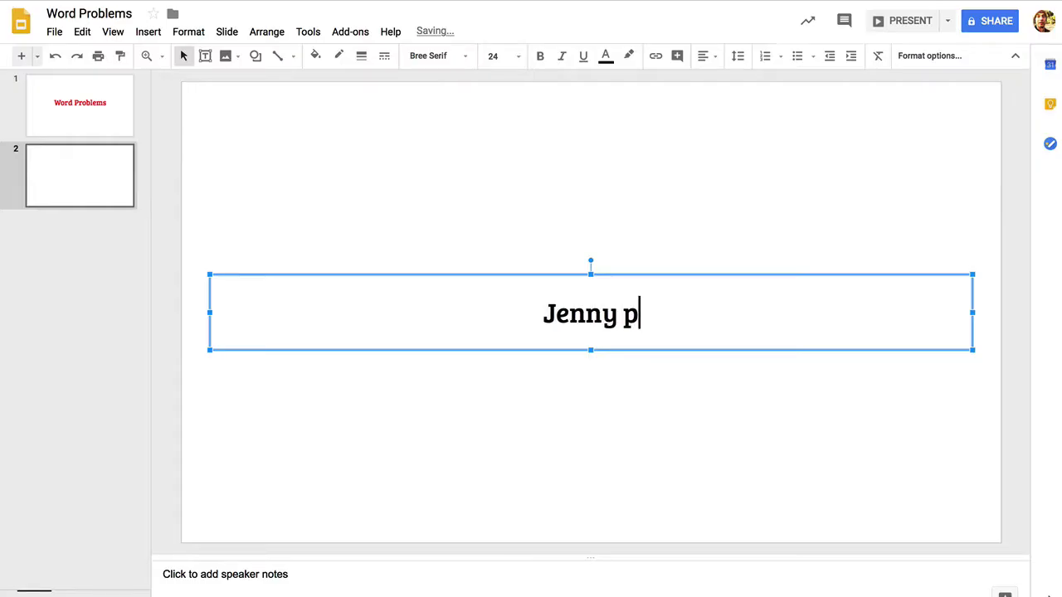
{"action": "type", "text": "icked 14 "}
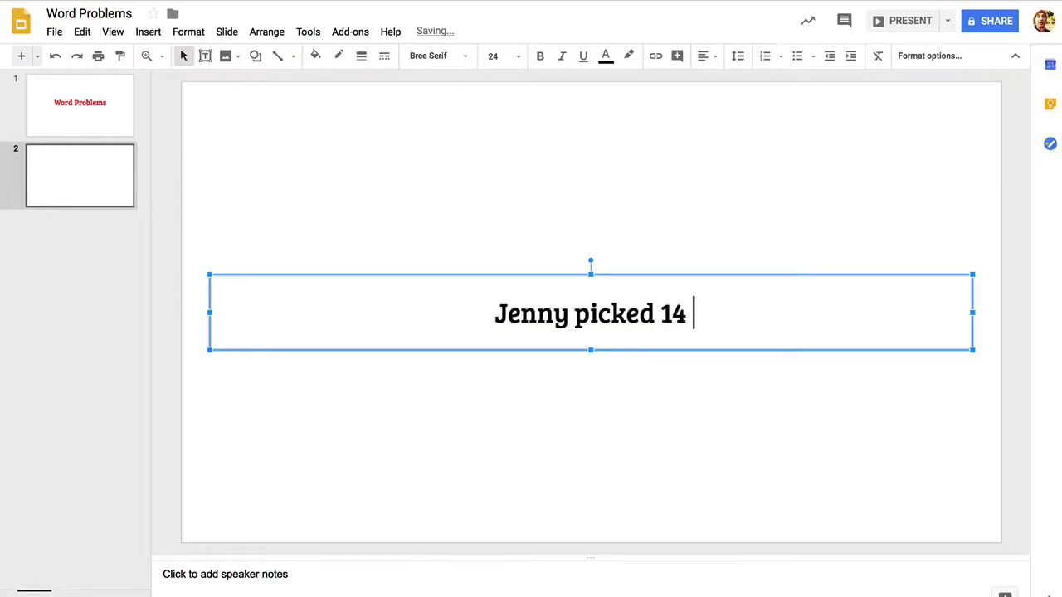
{"action": "type", "text": "flowers."}
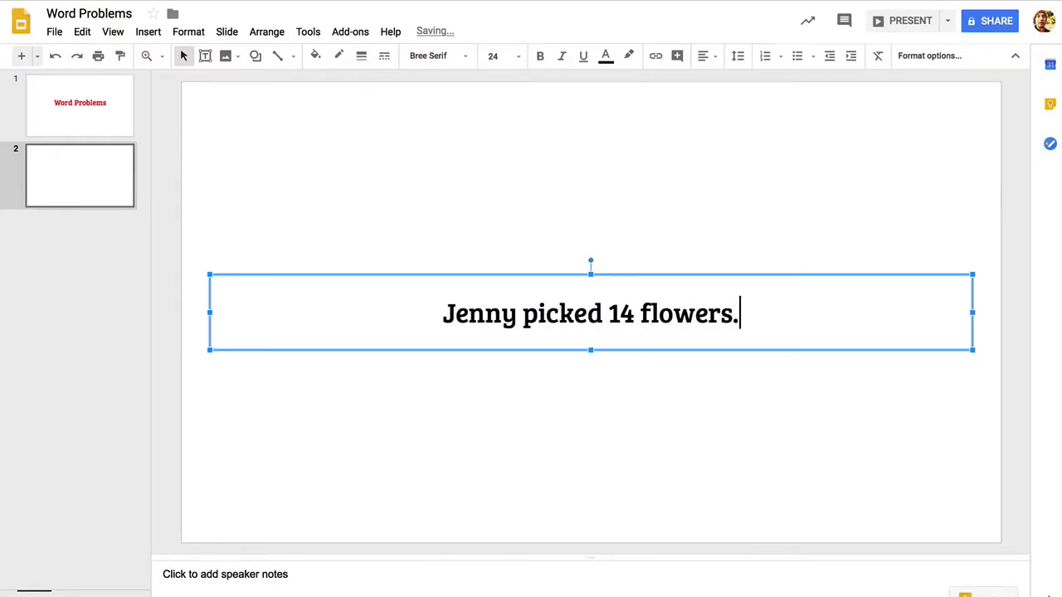
{"action": "left_click", "coordinate": [662, 442]}
- Duplicate the first sentence box below it, with the text 'Then she gave 8 flowers to her mother.'
{"action": "left_click", "coordinate": [691, 341]}
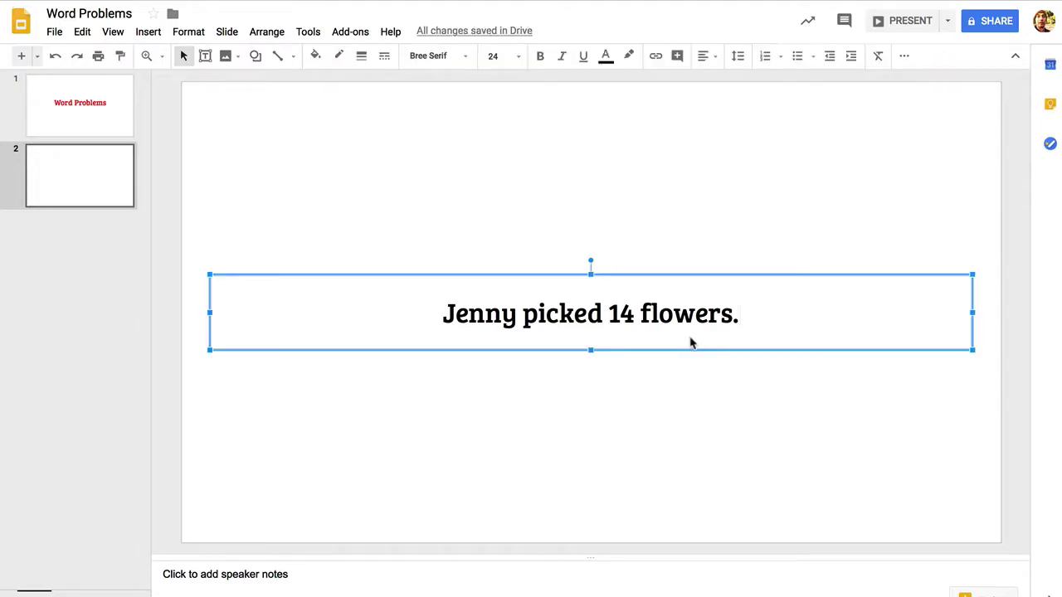
{"action": "key", "text": "ctrl+d"}
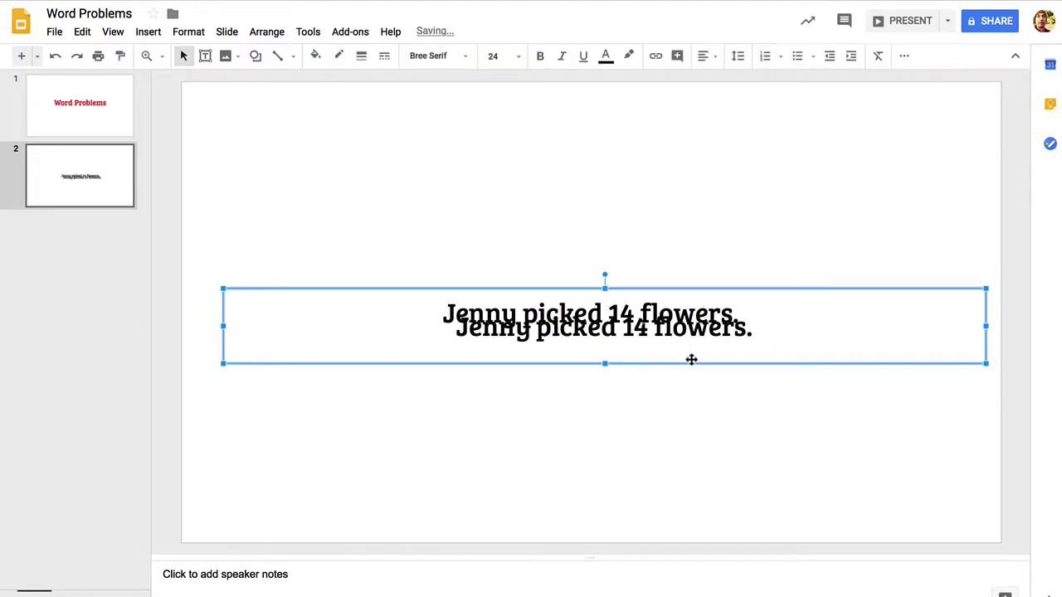
{"action": "left_click_drag", "start_coordinate": [692, 360], "coordinate": [678, 404]}
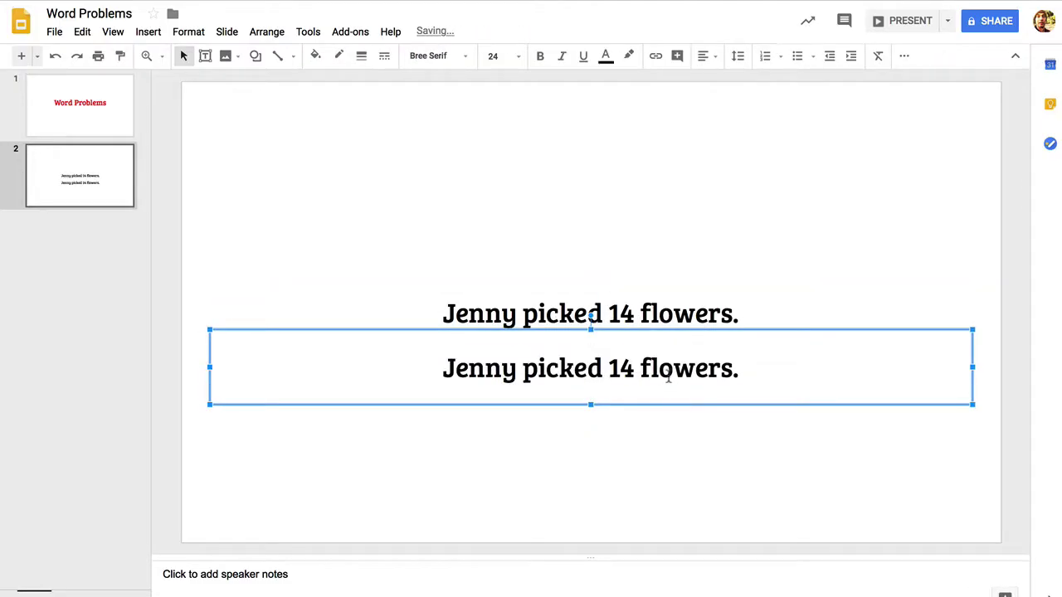
{"action": "left_click_drag", "start_coordinate": [753, 374], "coordinate": [425, 355]}
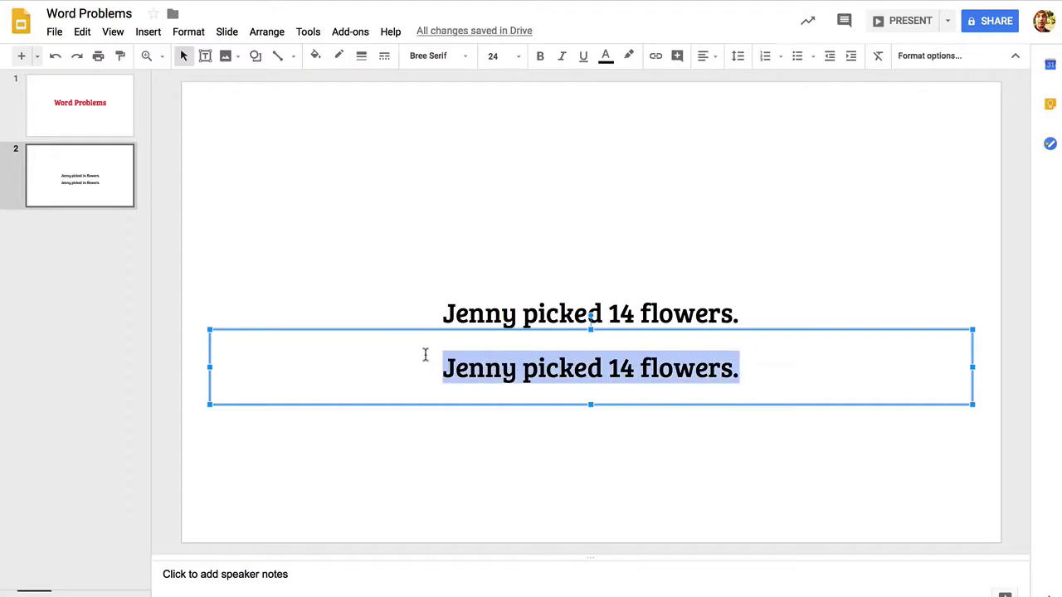
{"action": "type", "text": "Then she gave"}
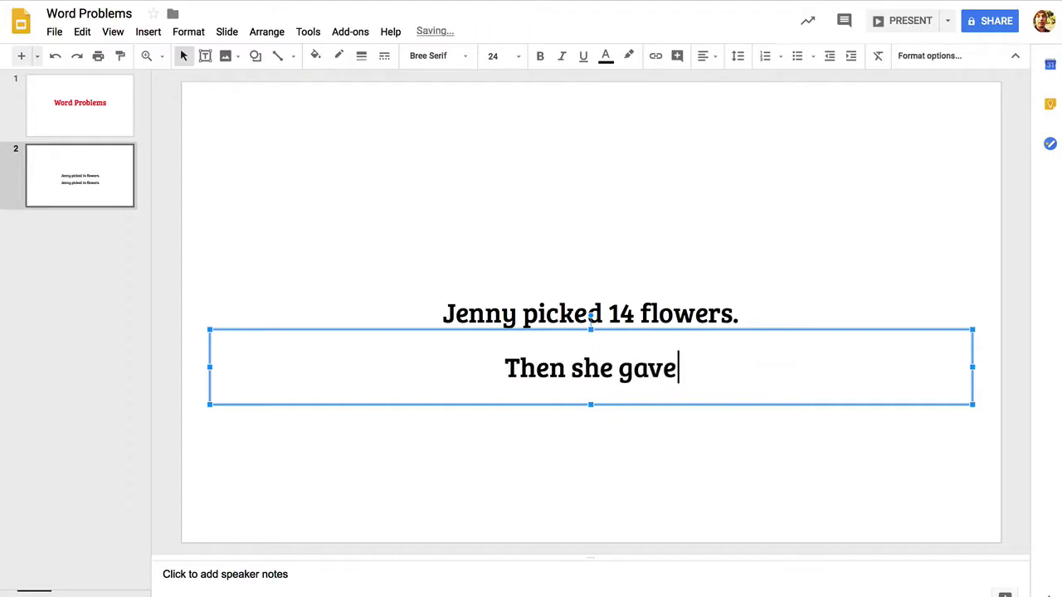
{"action": "type", "text": " 8 flower"}
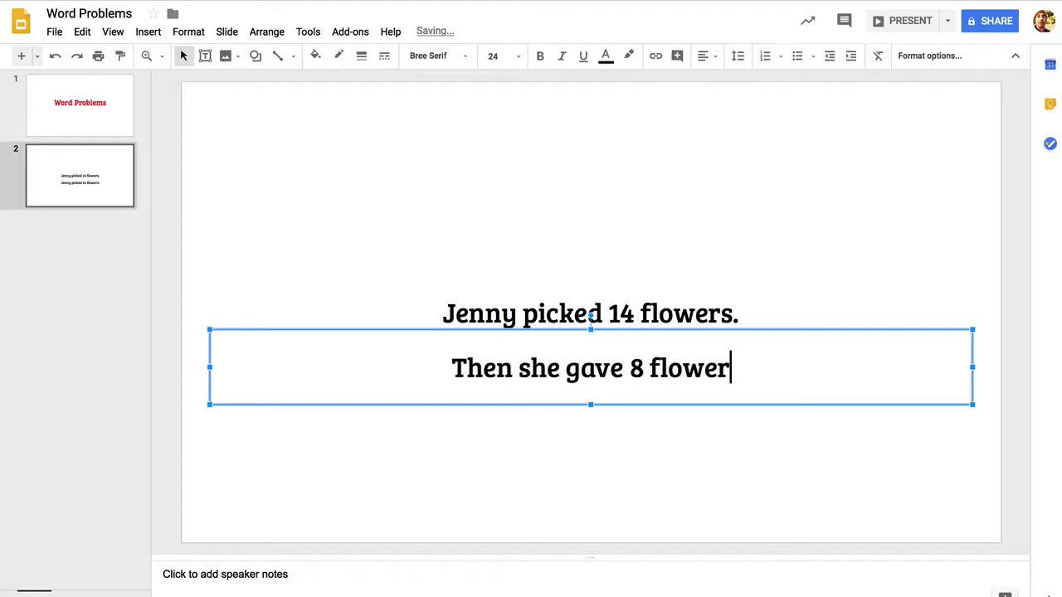
{"action": "type", "text": "s to her mother."}
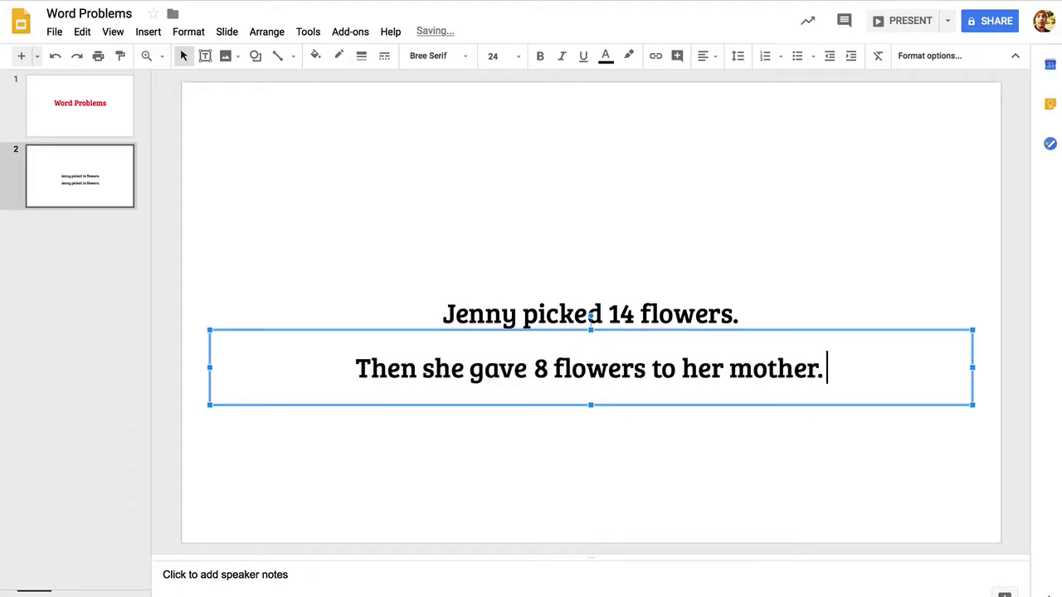
{"action": "left_click", "coordinate": [476, 453]}
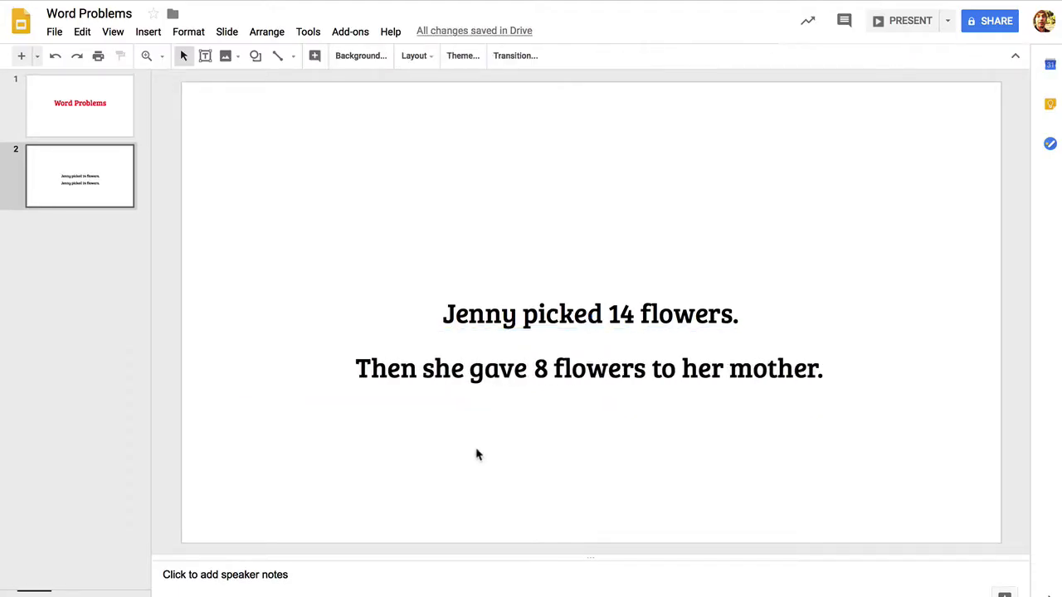
- Move a copied box below the second line and change its text to 'How many flowers does she have now?'
{"action": "left_click", "coordinate": [548, 381]}
{"action": "left_click_drag", "start_coordinate": [572, 371], "coordinate": [567, 444]}
{"action": "left_click", "coordinate": [580, 415]}
{"action": "key", "text": "End"}
{"action": "key", "text": "shift+Left"}
{"action": "key", "text": "shift+Home"}
{"action": "type", "text": "How m"}
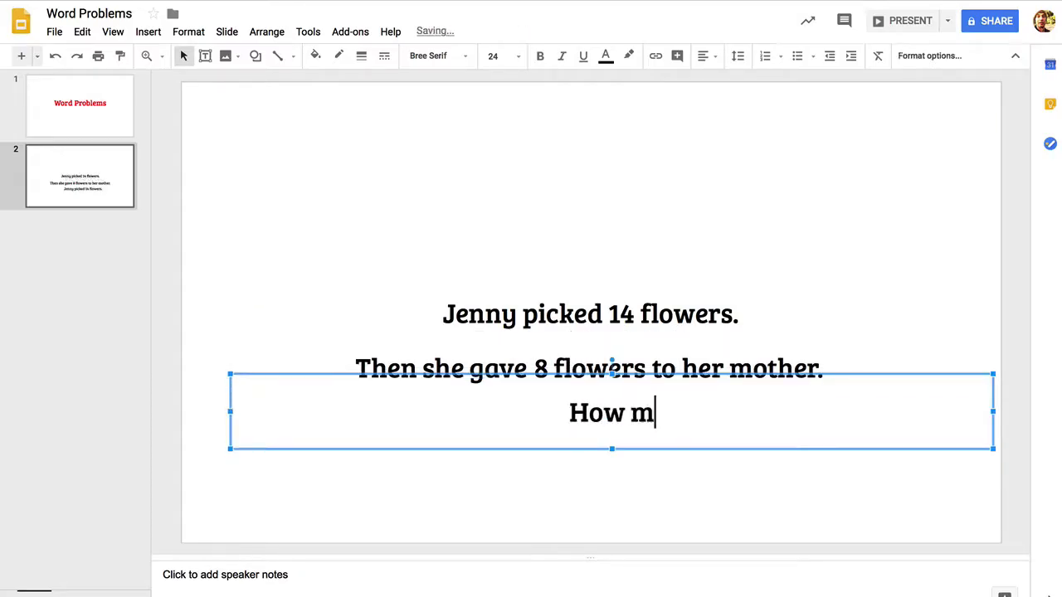
{"action": "type", "text": "any flowers "}
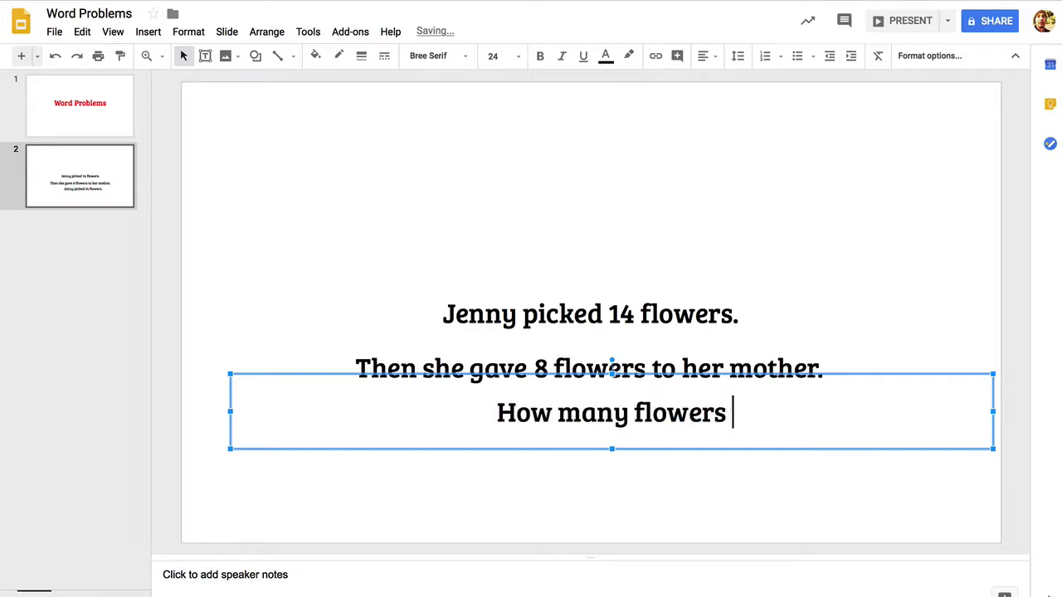
{"action": "type", "text": "does she hav"}
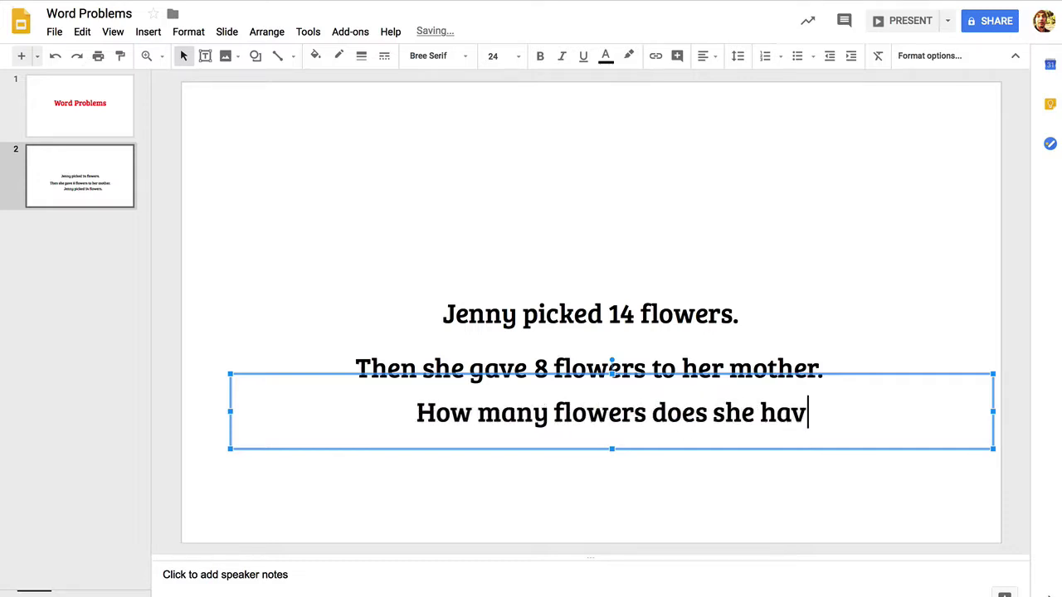
{"action": "type", "text": "e now?"}
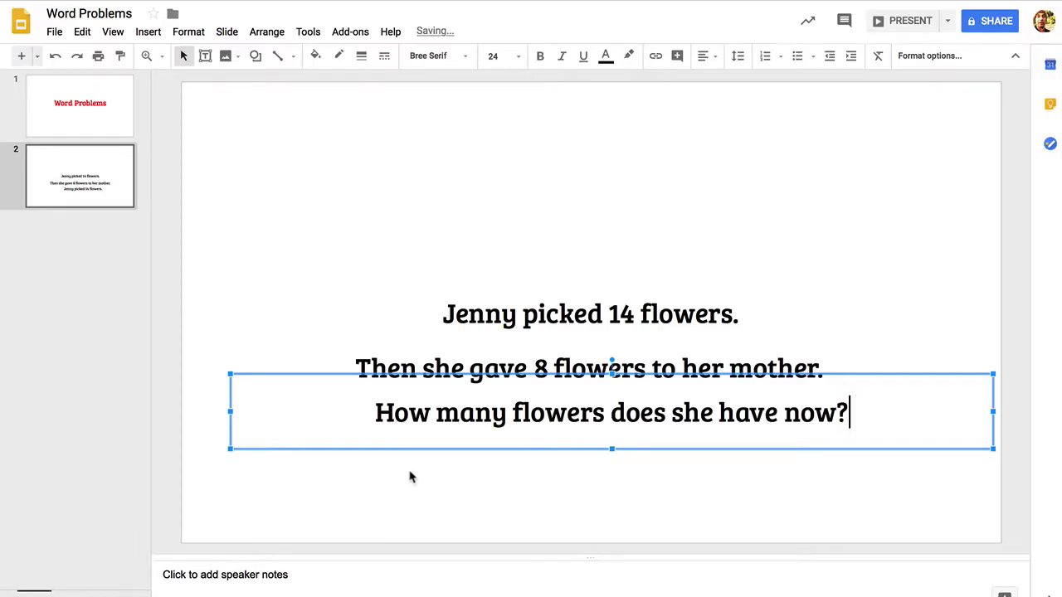
{"action": "left_click", "coordinate": [413, 478]}
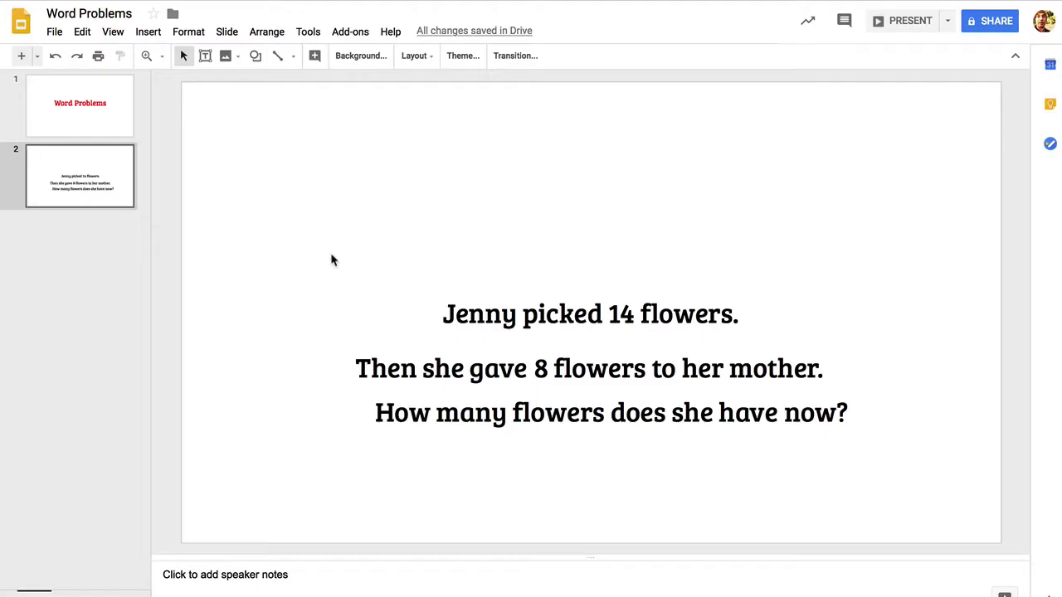
- Select all three sentence boxes and centre them on one another
{"action": "left_click_drag", "start_coordinate": [331, 260], "coordinate": [685, 488]}
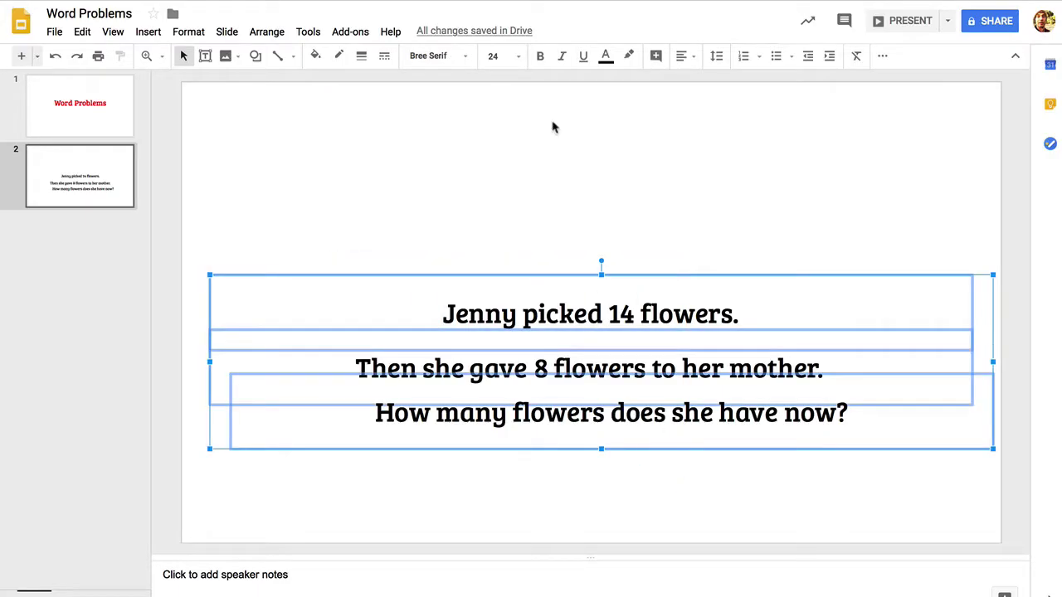
{"action": "left_click", "coordinate": [270, 33]}
{"action": "mouse_move", "coordinate": [294, 85]}
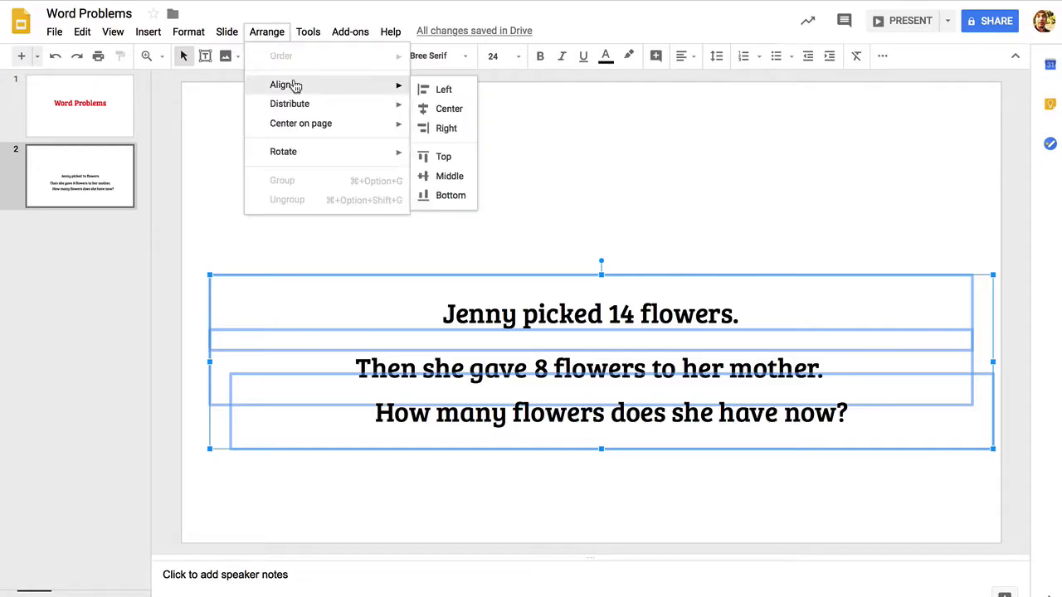
{"action": "left_click", "coordinate": [437, 112]}
- Distribute the three lines evenly vertically and move them up near the slide's top
{"action": "left_click", "coordinate": [269, 35]}
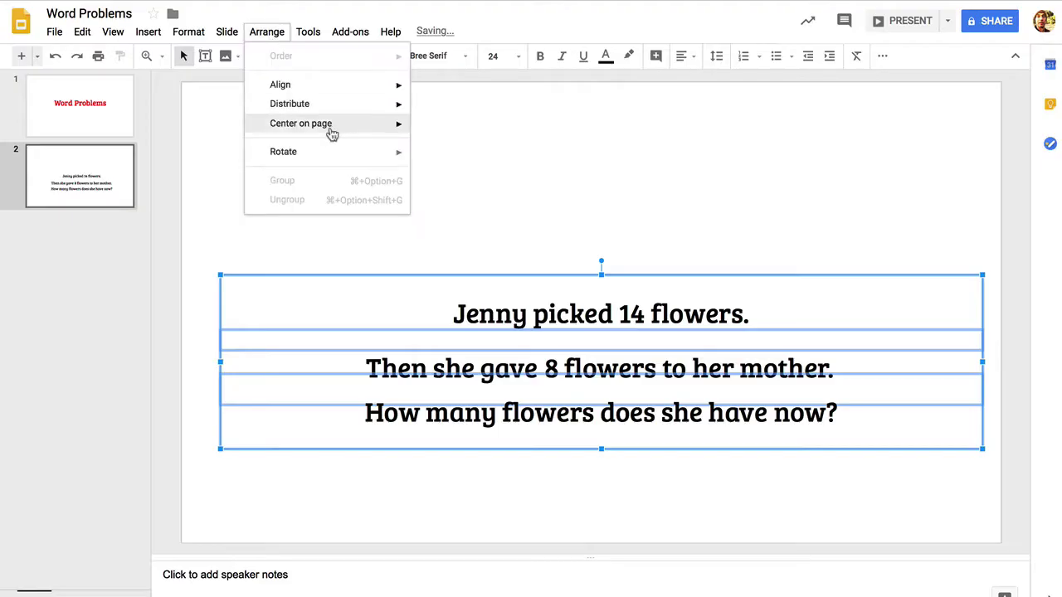
{"action": "mouse_move", "coordinate": [320, 105]}
{"action": "left_click", "coordinate": [450, 128]}
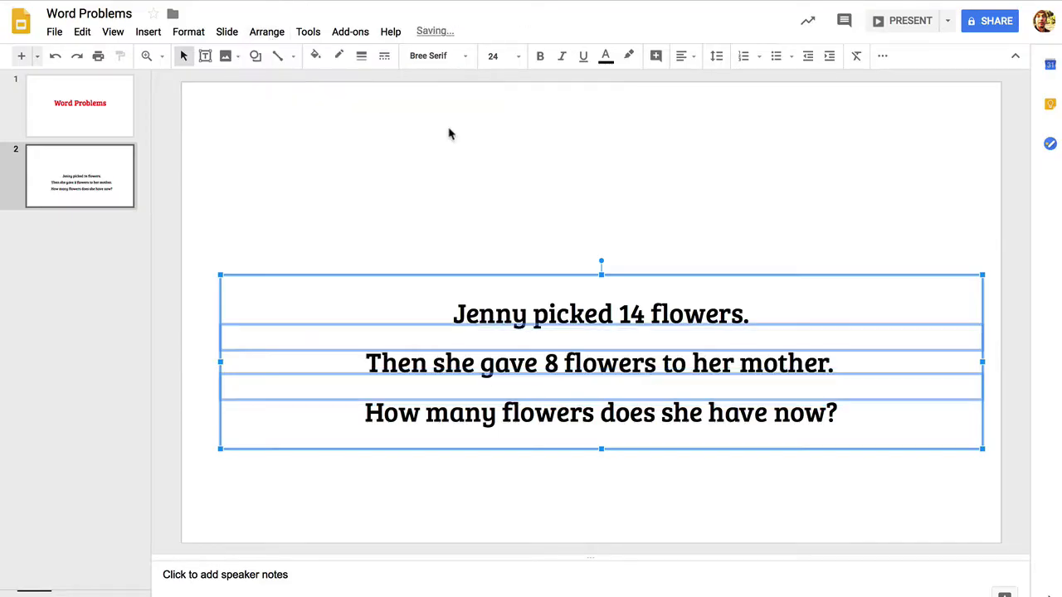
{"action": "left_click", "coordinate": [647, 189]}
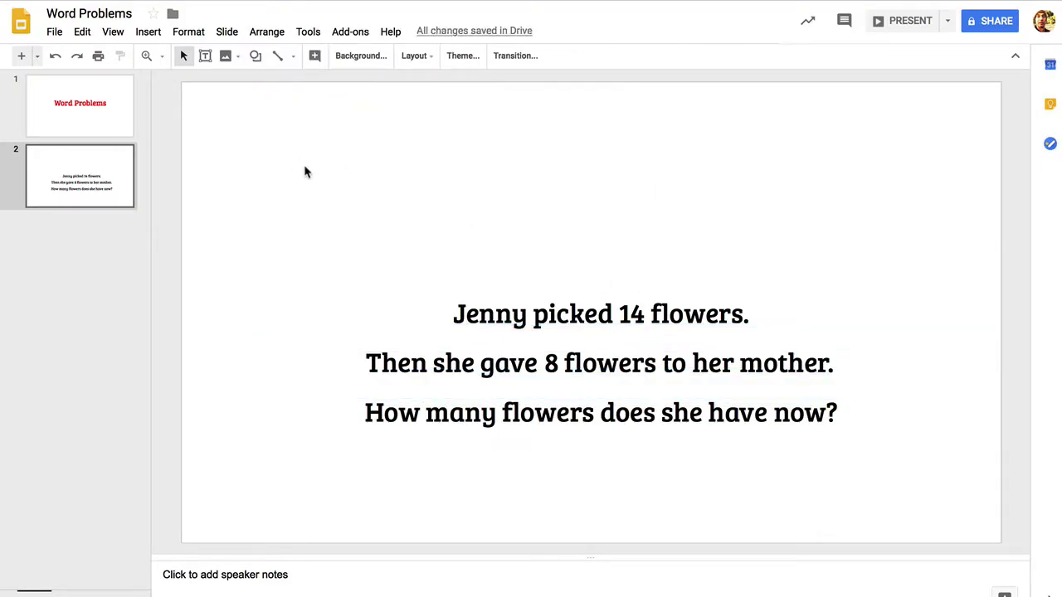
{"action": "left_click_drag", "start_coordinate": [281, 163], "coordinate": [678, 491]}
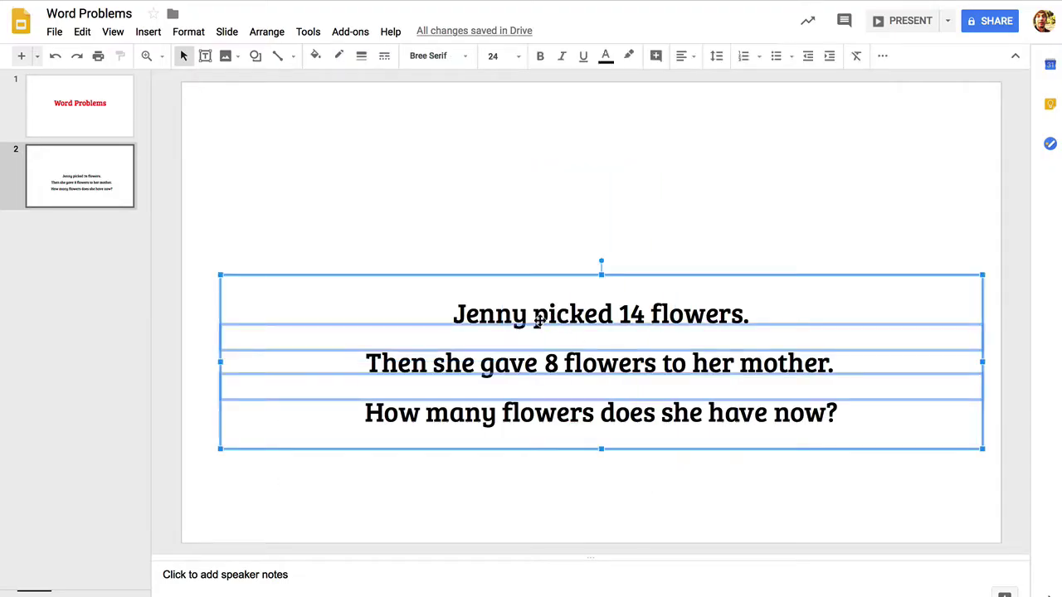
{"action": "left_click_drag", "start_coordinate": [537, 322], "coordinate": [585, 152]}
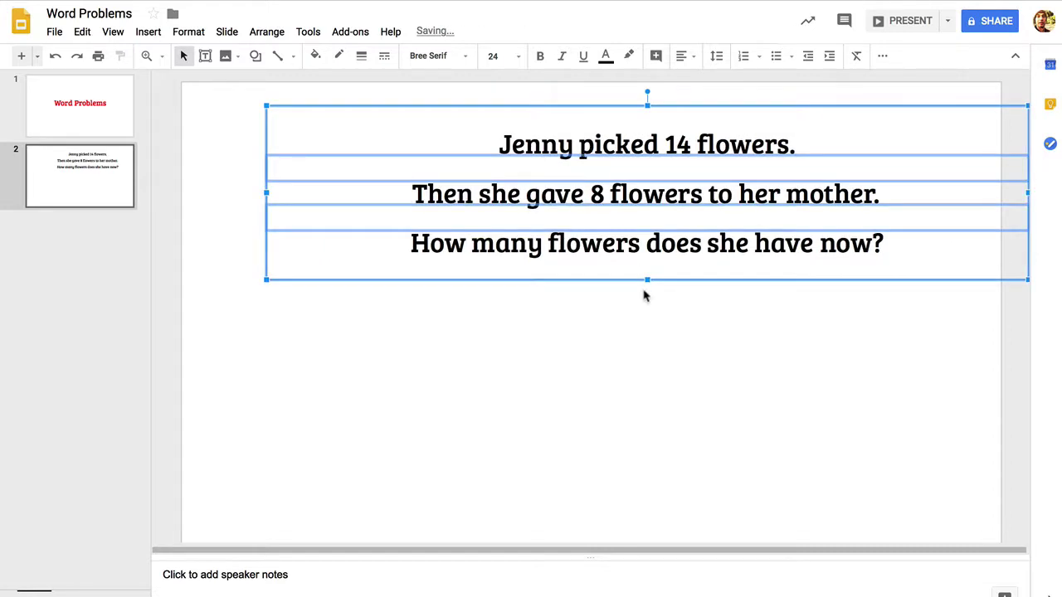
- Colour the sentence 'Jenny picked 14 flowers.' blue
{"action": "left_click", "coordinate": [651, 316]}
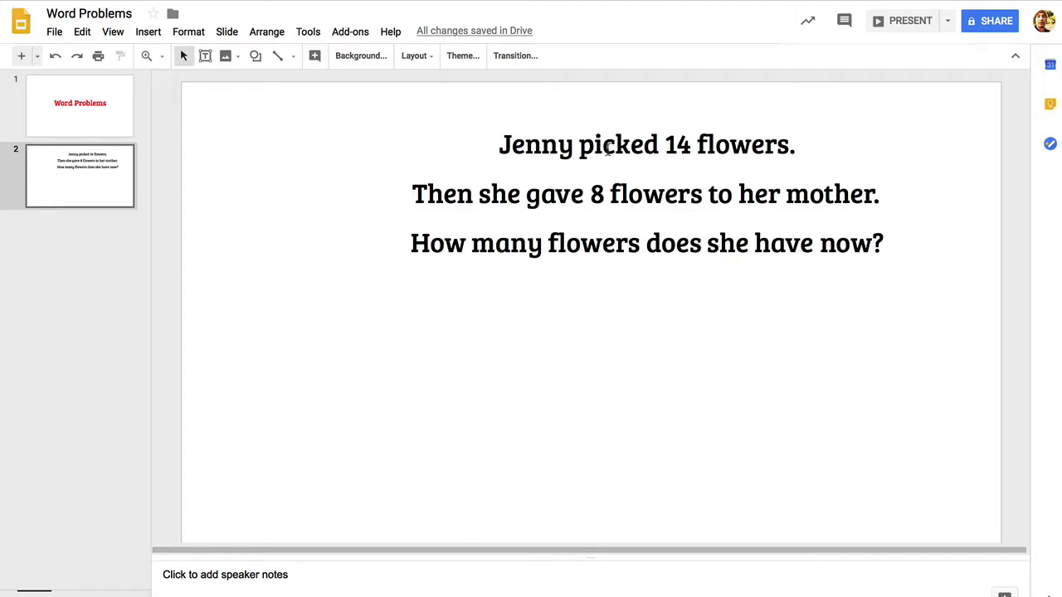
{"action": "left_click", "coordinate": [607, 149]}
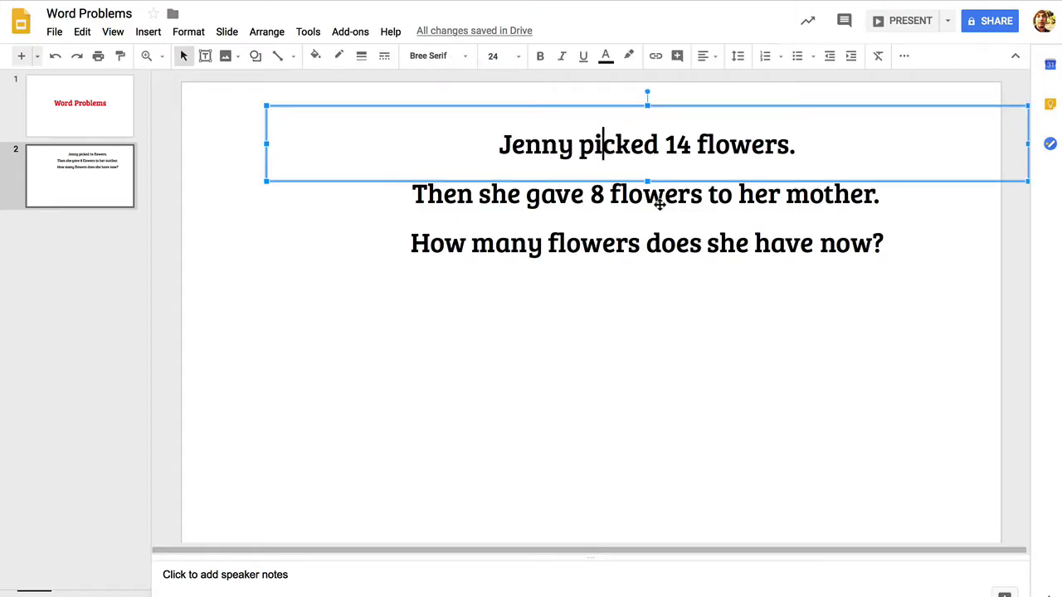
{"action": "left_click", "coordinate": [724, 177]}
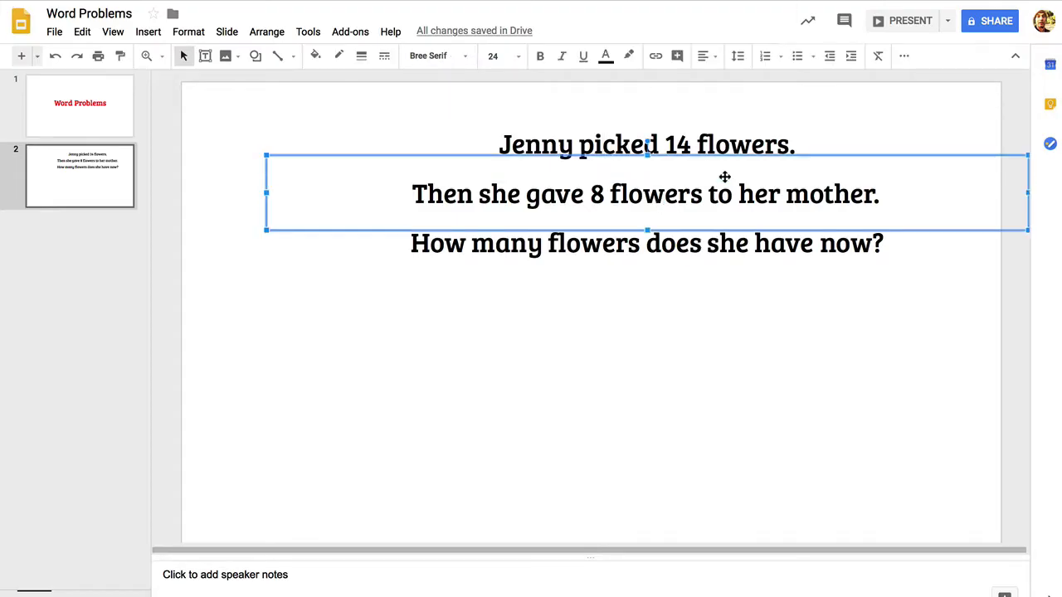
{"action": "left_click", "coordinate": [866, 148]}
{"action": "left_click", "coordinate": [606, 58]}
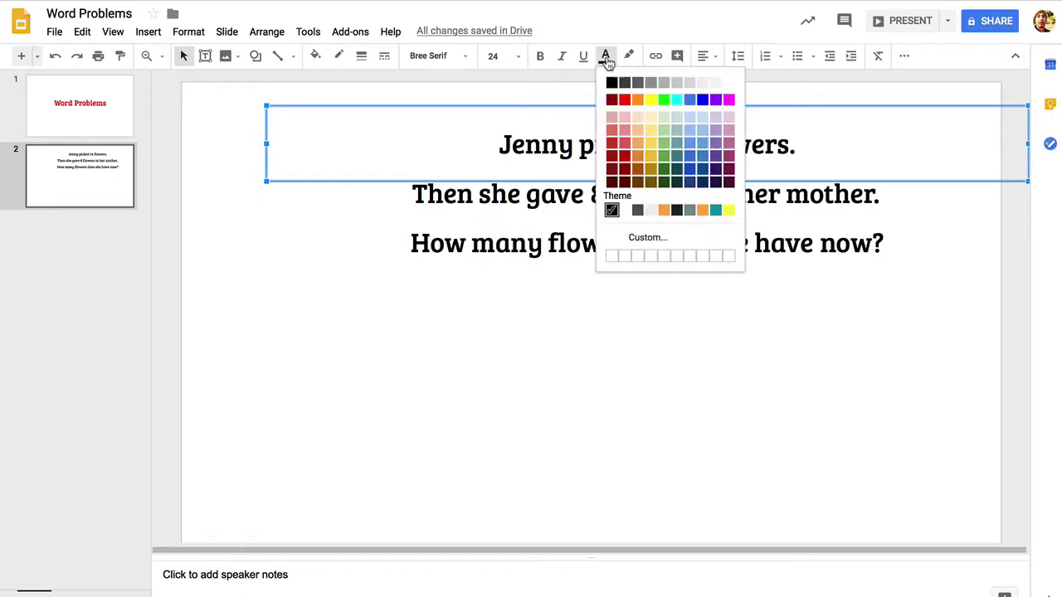
{"action": "left_click", "coordinate": [702, 100]}
{"action": "left_click", "coordinate": [823, 306]}
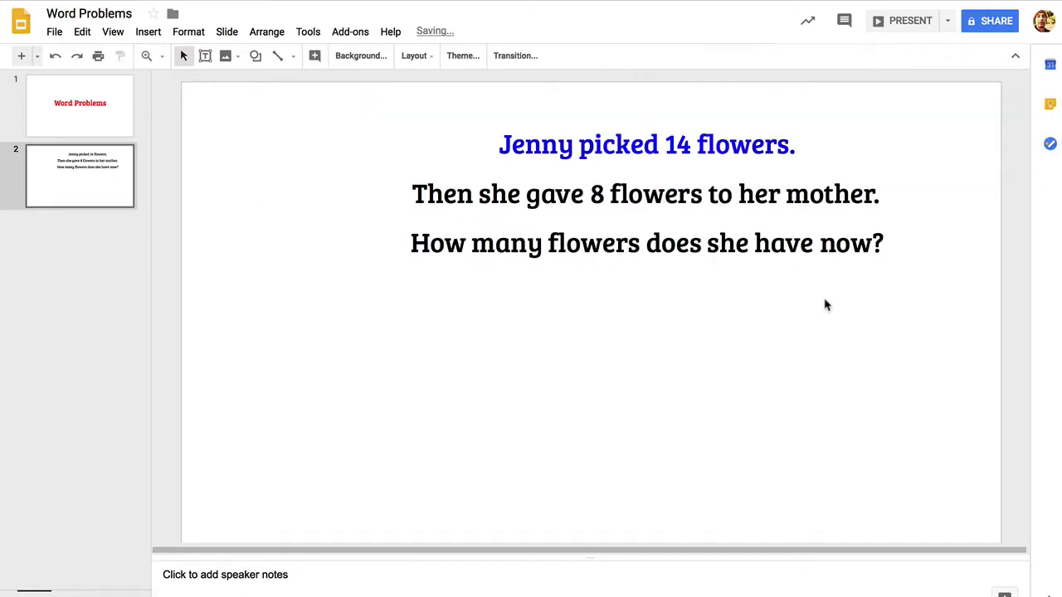
- Colour the sentence 'Then she gave 8 flowers to her mother.' red
{"action": "left_click", "coordinate": [878, 209]}
{"action": "left_click", "coordinate": [891, 200]}
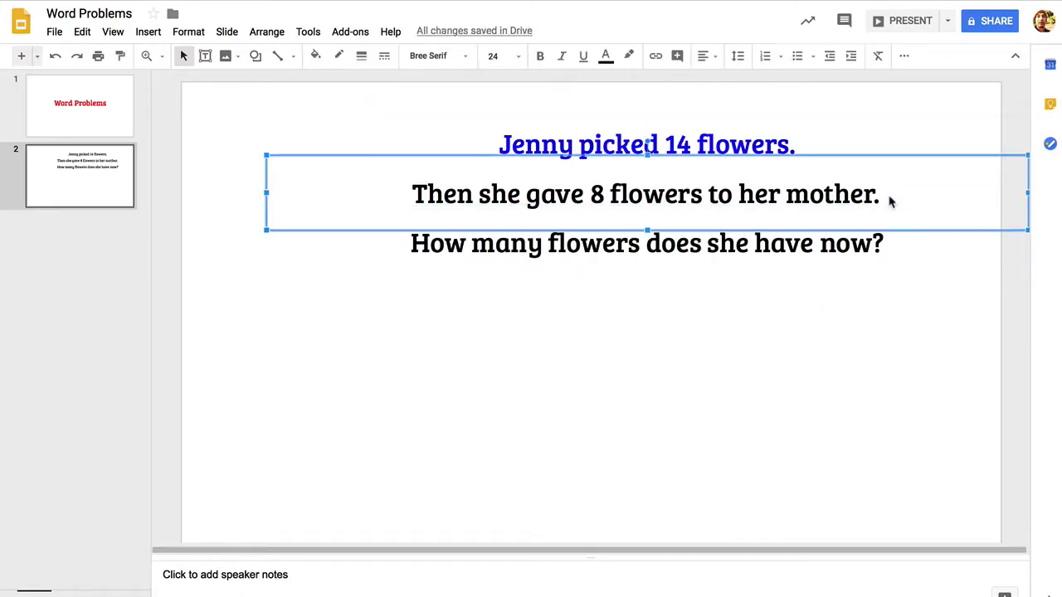
{"action": "left_click", "coordinate": [606, 58]}
{"action": "left_click", "coordinate": [624, 101]}
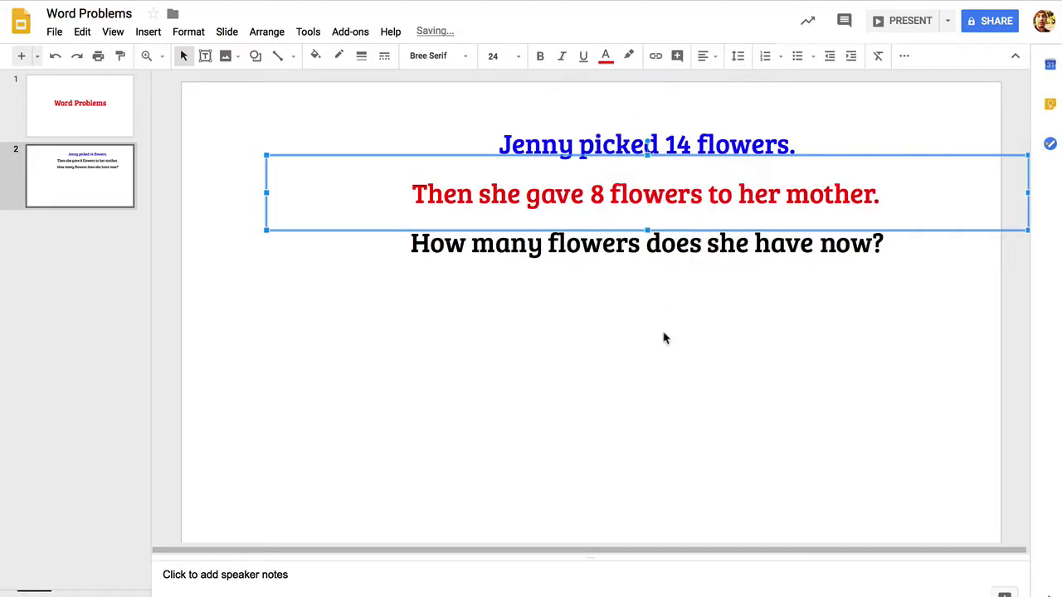
{"action": "left_click", "coordinate": [663, 338]}
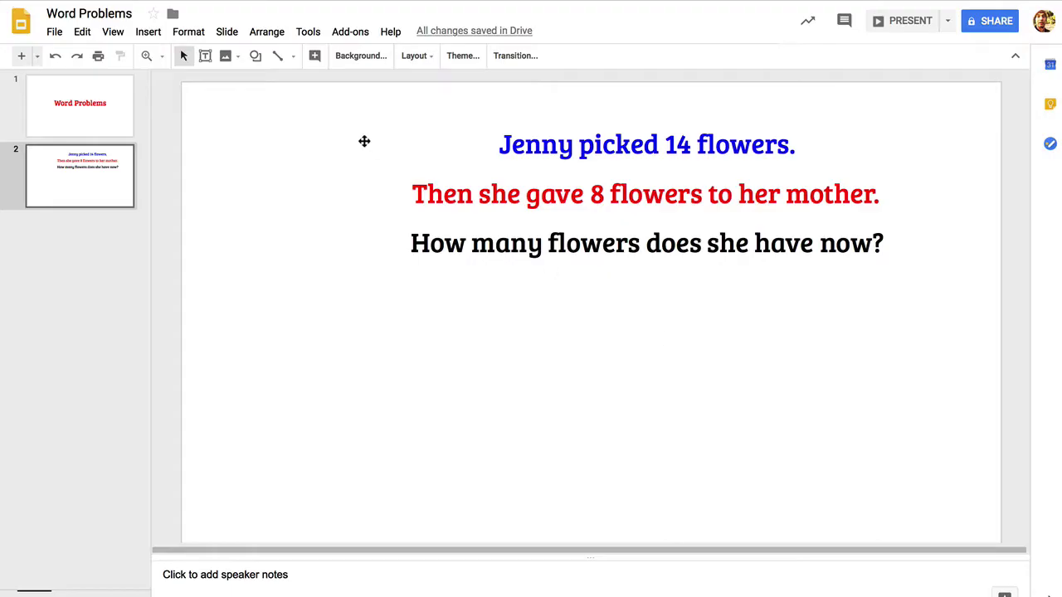
- Search the web for 'flowers' images and insert the colourful daisy photo
{"action": "left_click", "coordinate": [227, 57]}
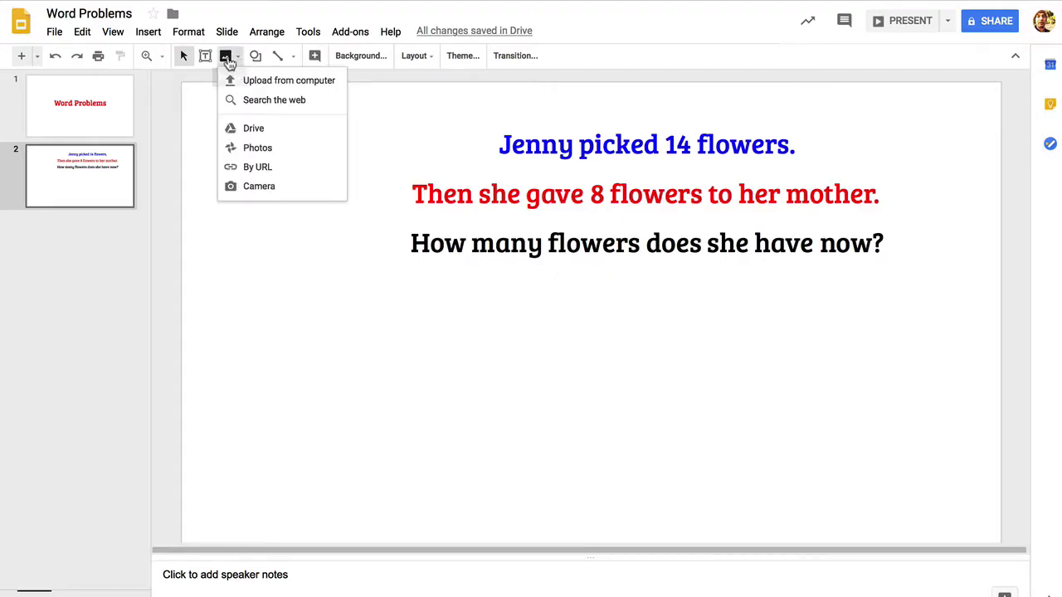
{"action": "left_click", "coordinate": [251, 100]}
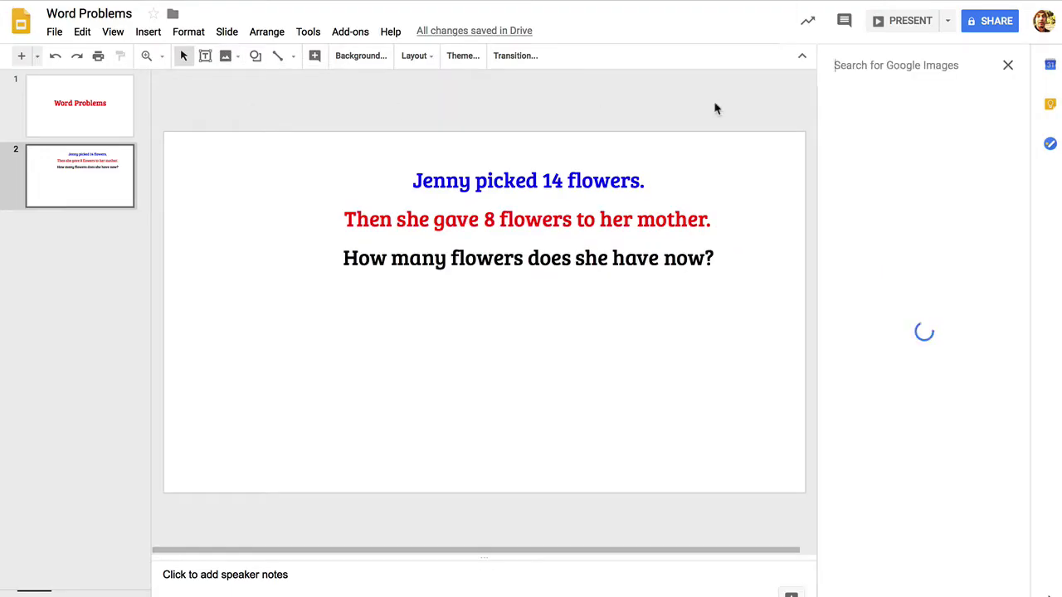
{"action": "type", "text": "flowers"}
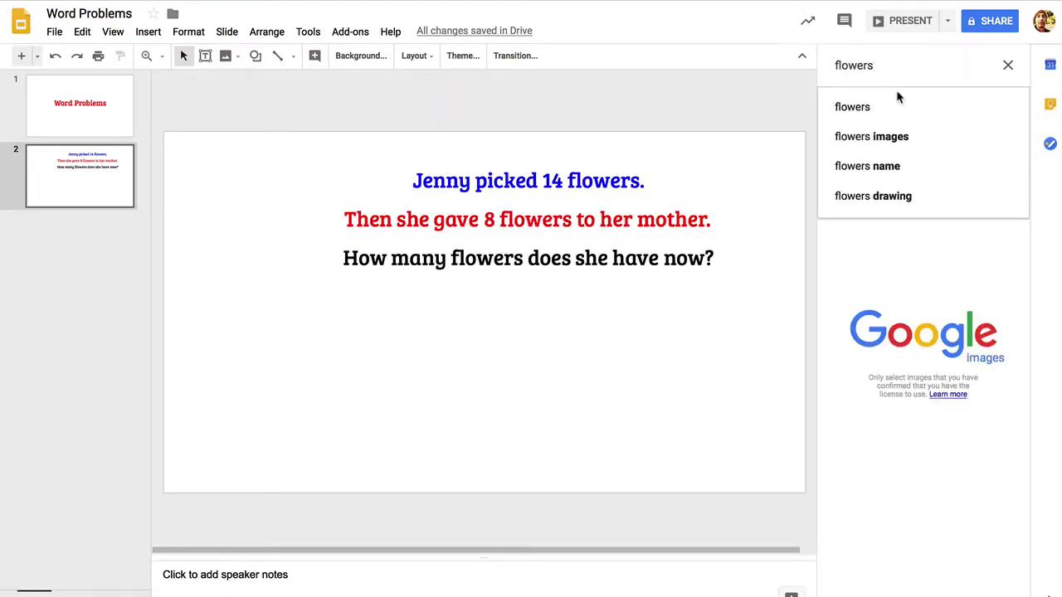
{"action": "left_click", "coordinate": [889, 103]}
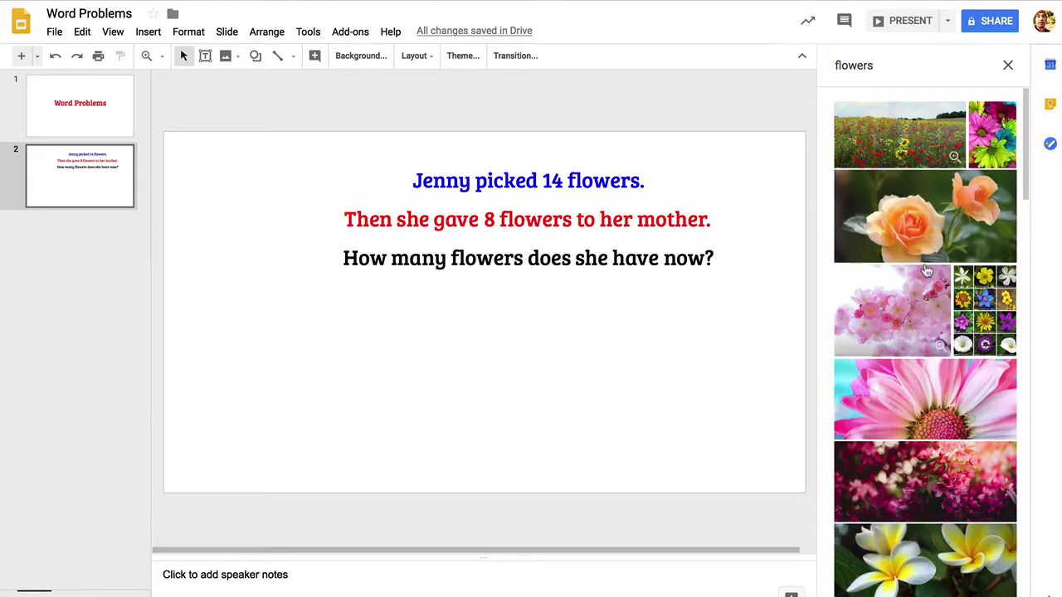
{"action": "scroll", "coordinate": [926, 266], "scroll_direction": "down", "scroll_amount": 5}
{"action": "scroll", "coordinate": [926, 267], "scroll_direction": "up", "scroll_amount": 5}
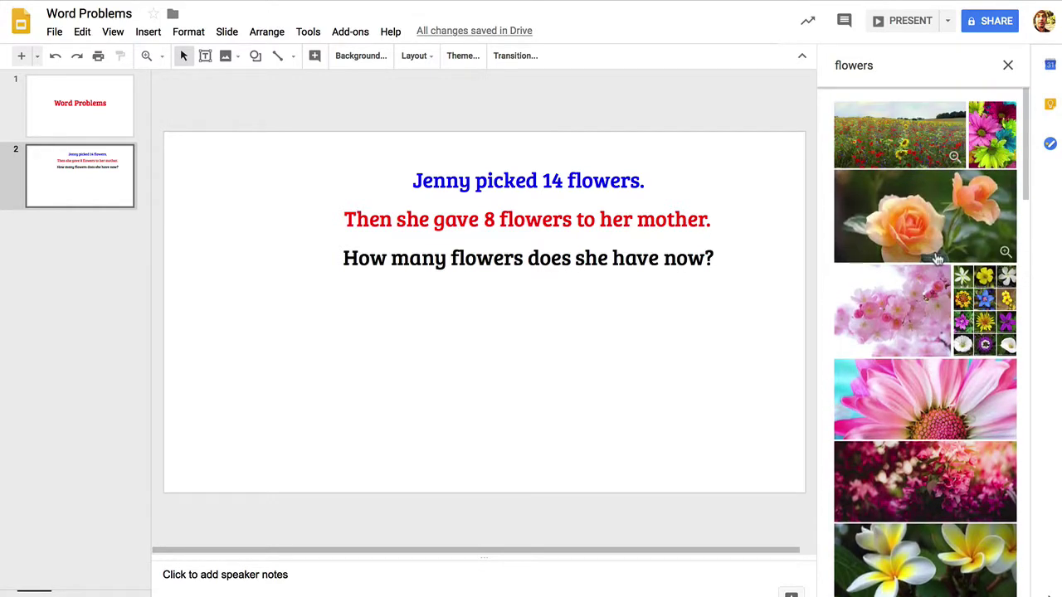
{"action": "left_click", "coordinate": [990, 133]}
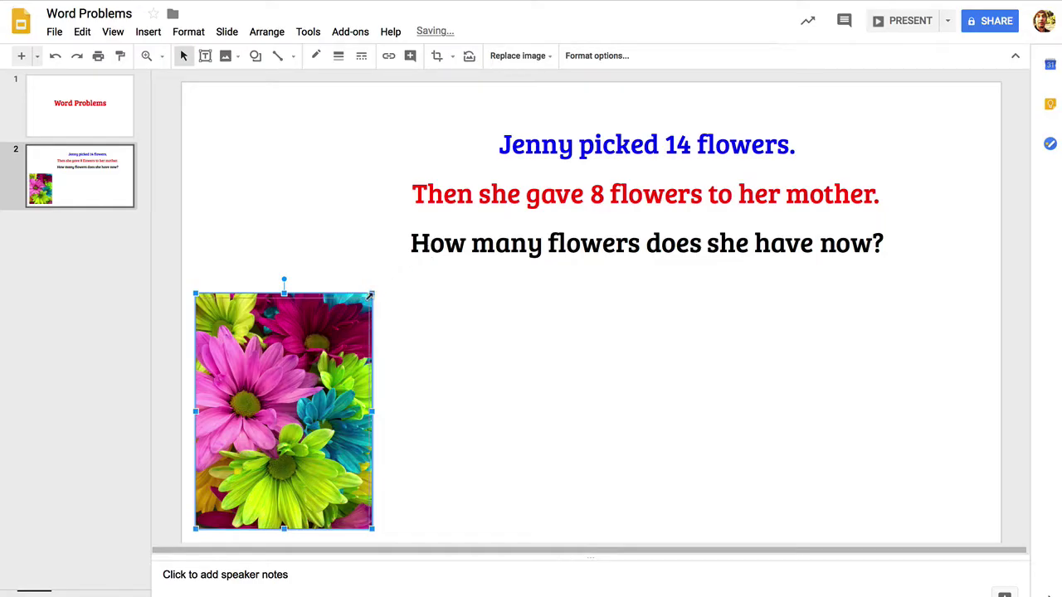
- Shrink the daisy photo and place it at the slide's top-left corner
{"action": "left_click_drag", "start_coordinate": [368, 297], "coordinate": [350, 323]}
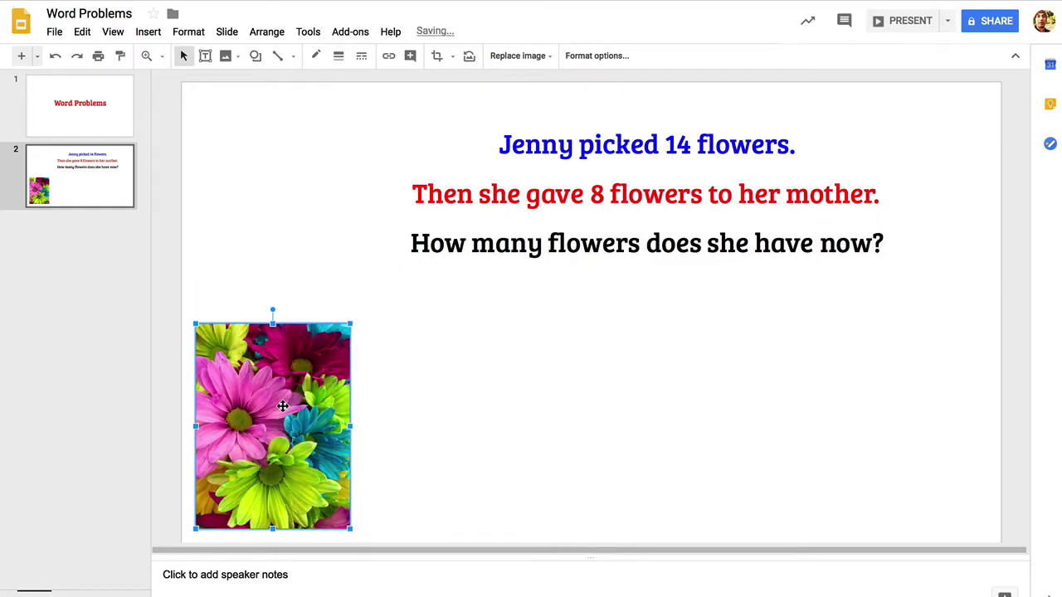
{"action": "left_click_drag", "start_coordinate": [283, 402], "coordinate": [300, 191]}
{"action": "left_click", "coordinate": [637, 380]}
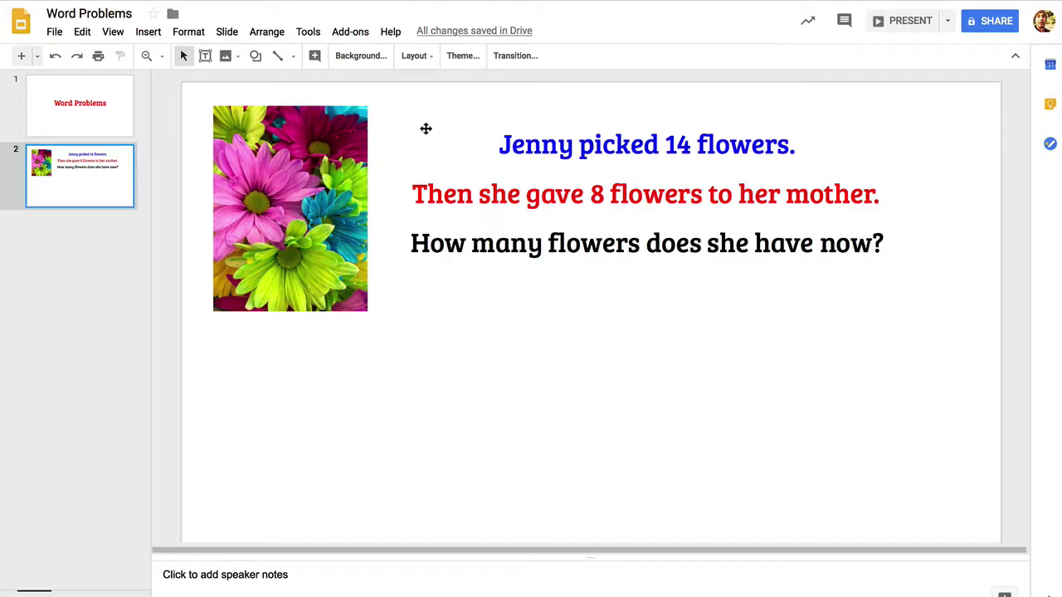
- In the animation panel, give the first sentence a Fade in animation starting After previous
{"action": "left_click", "coordinate": [510, 58]}
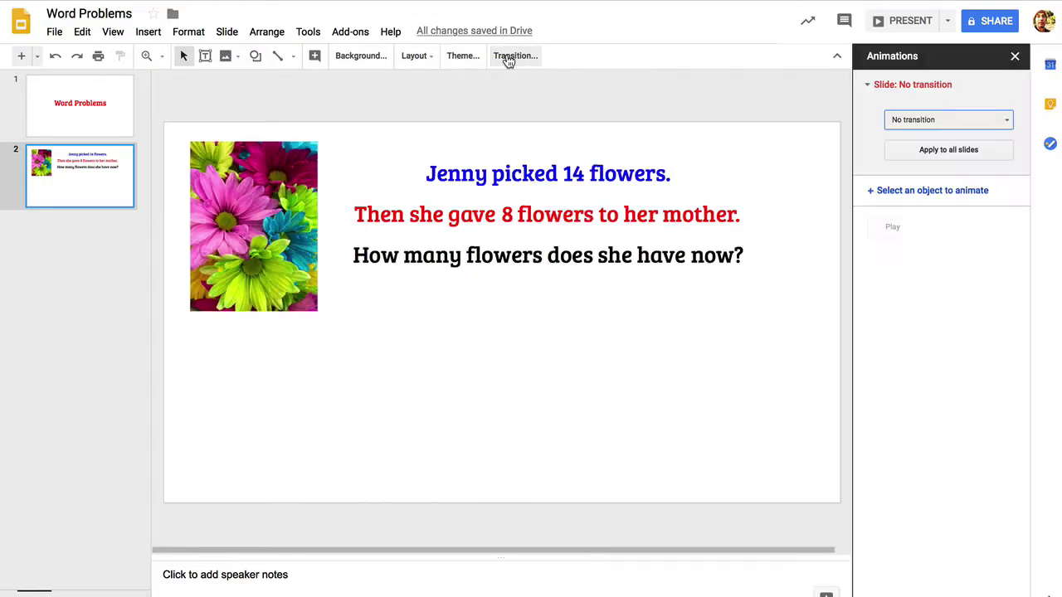
{"action": "left_click", "coordinate": [637, 178]}
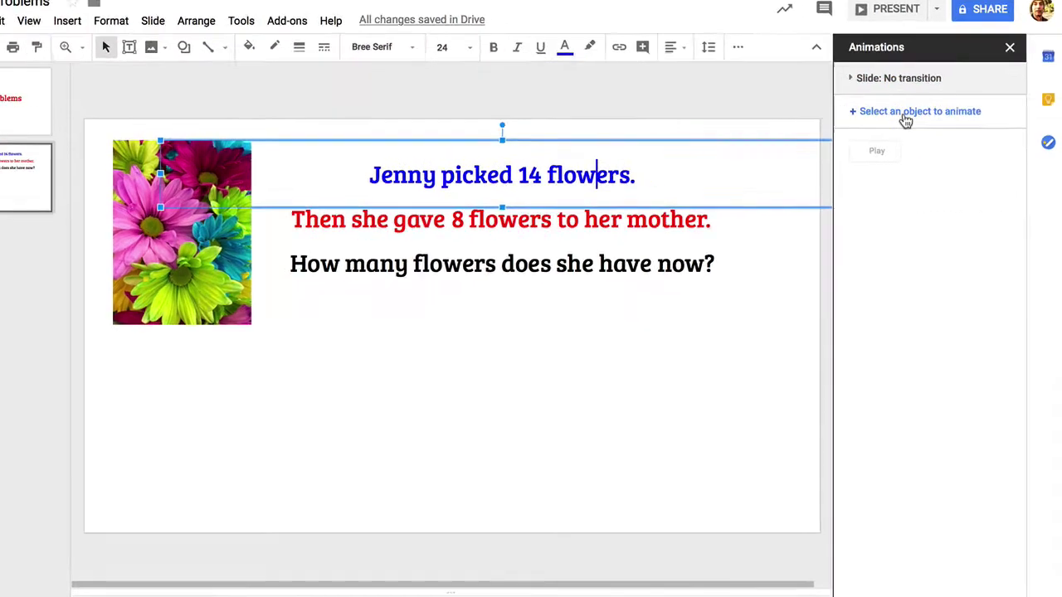
{"action": "left_click", "coordinate": [917, 116]}
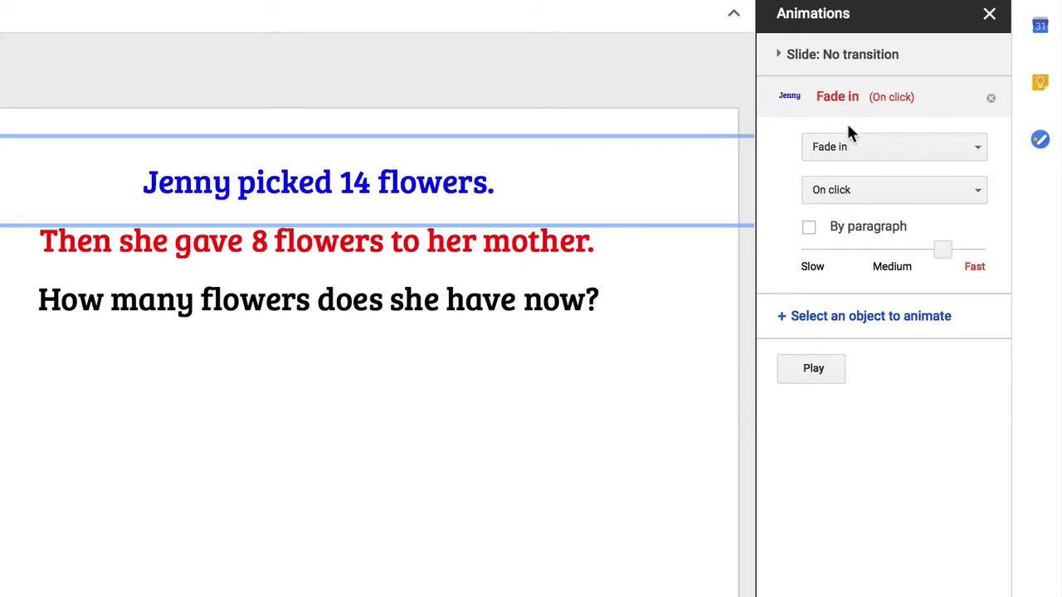
{"action": "left_click", "coordinate": [951, 149]}
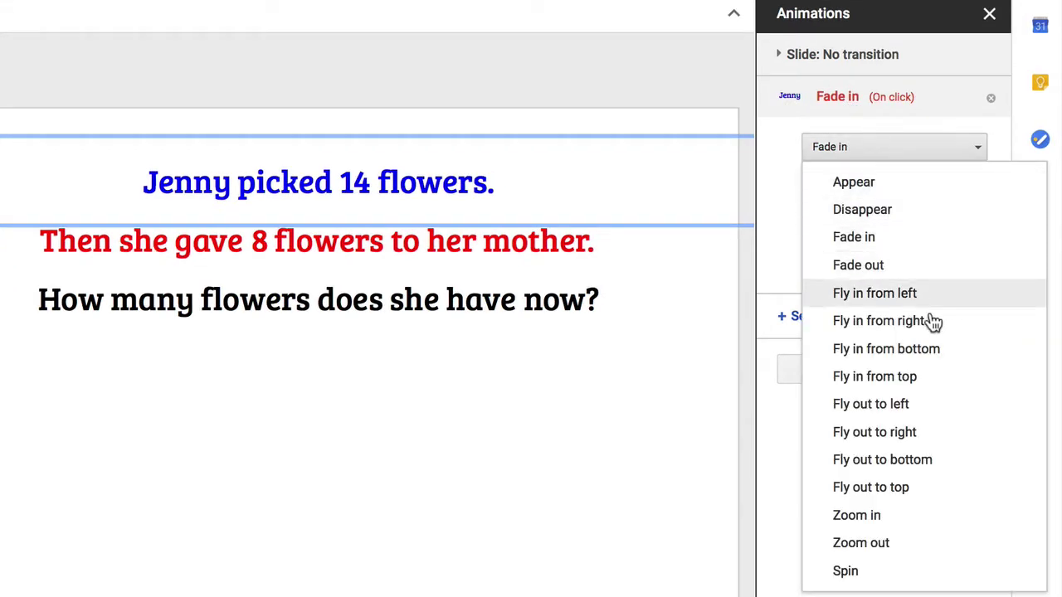
{"action": "left_click", "coordinate": [889, 247]}
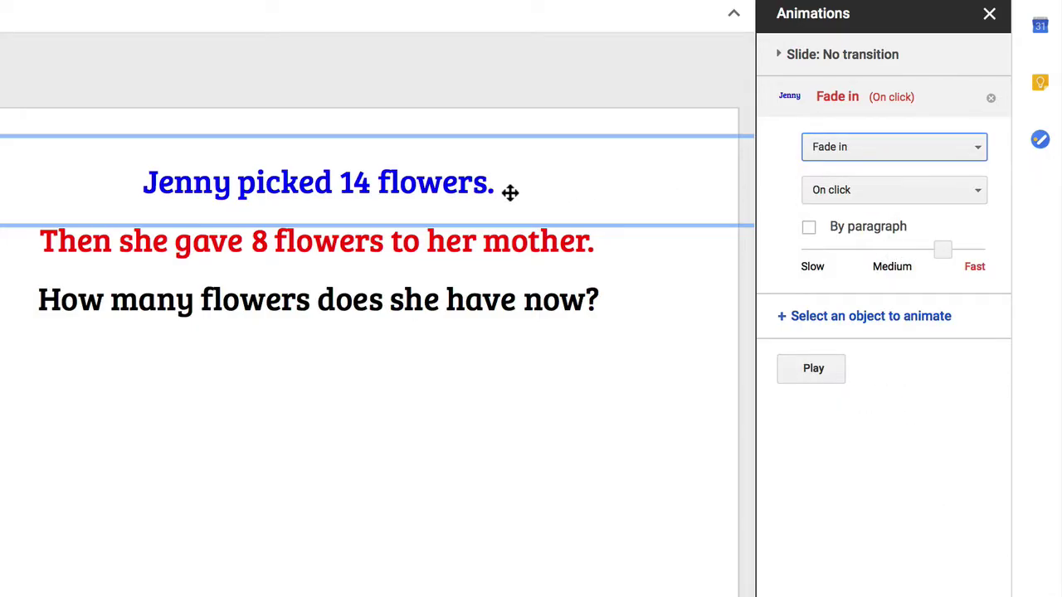
{"action": "left_click", "coordinate": [843, 192]}
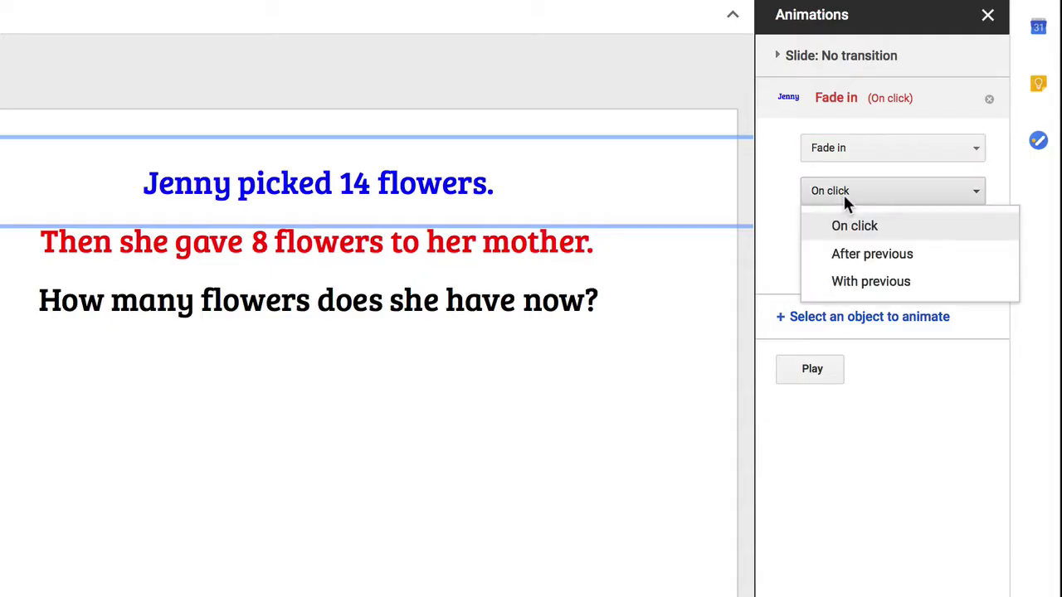
{"action": "left_click", "coordinate": [879, 258]}
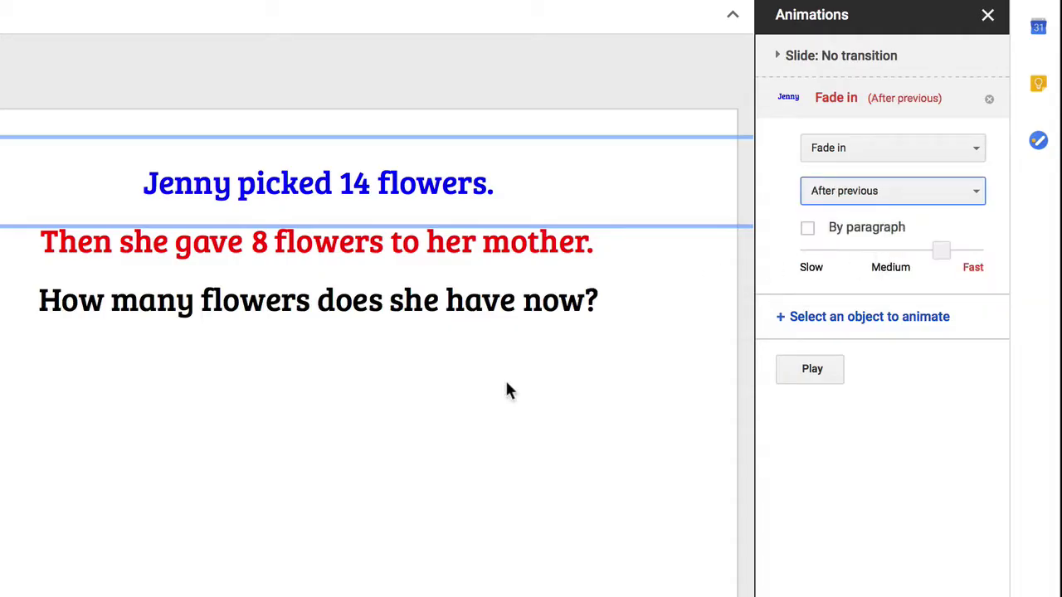
{"action": "left_click", "coordinate": [418, 254]}
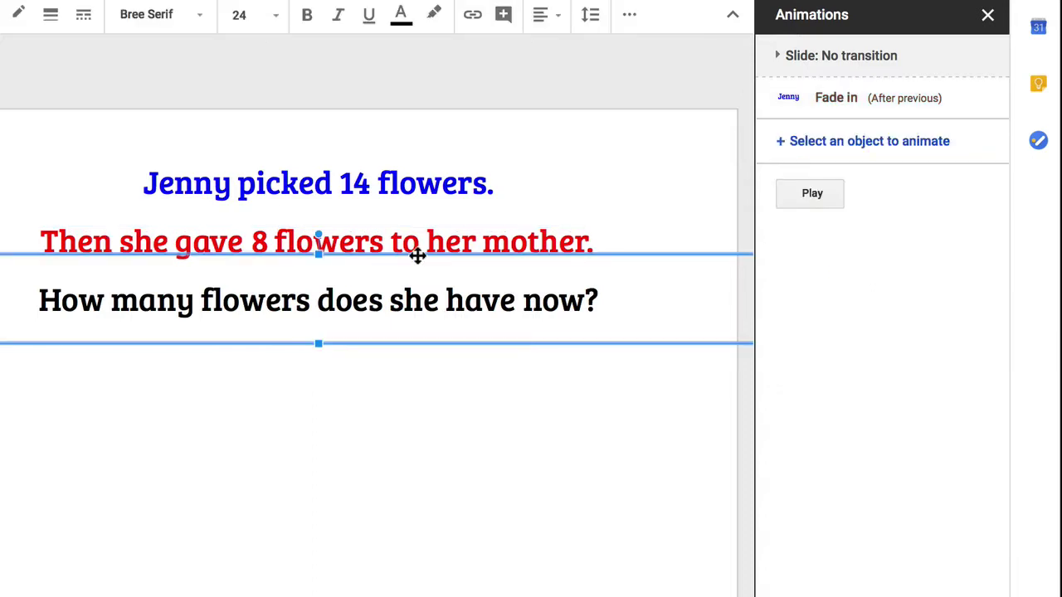
- Add On-click Fade in animations to the red second sentence and the question line
{"action": "left_click", "coordinate": [478, 242]}
{"action": "left_click", "coordinate": [716, 310]}
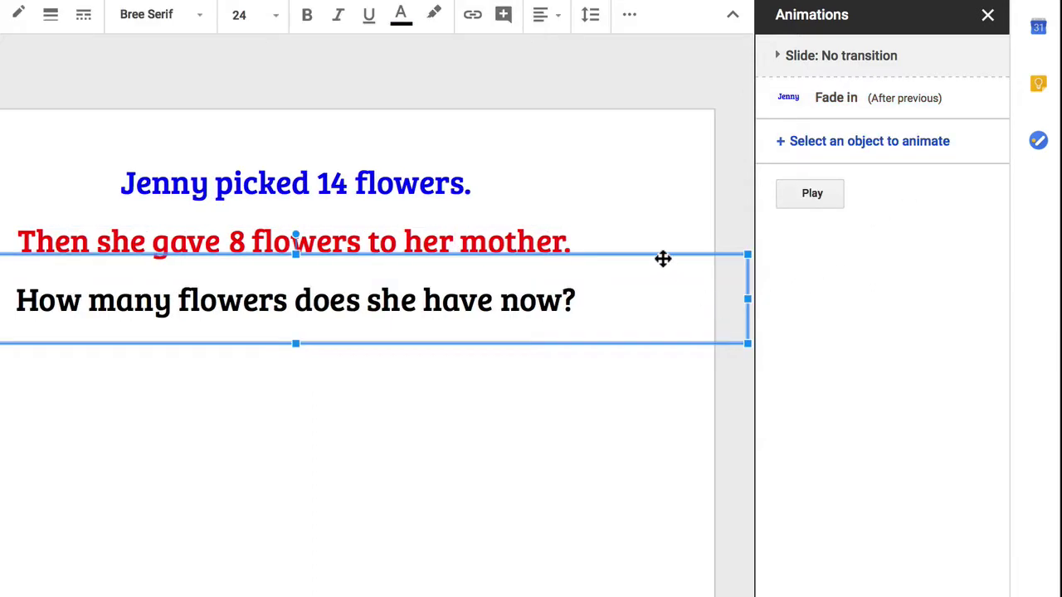
{"action": "left_click", "coordinate": [620, 245]}
{"action": "left_click", "coordinate": [899, 145]}
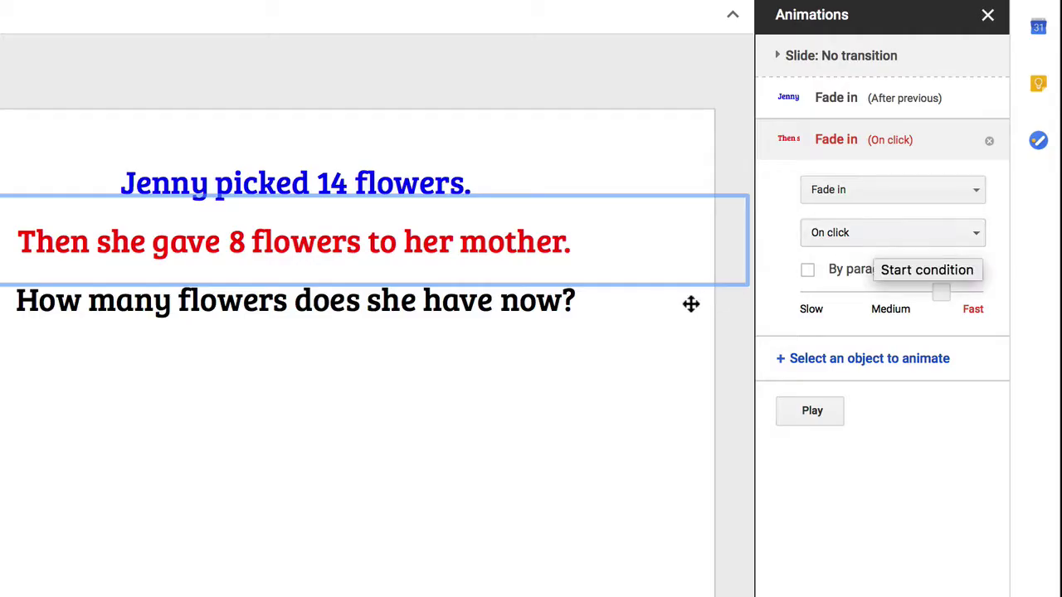
{"action": "left_click", "coordinate": [589, 310]}
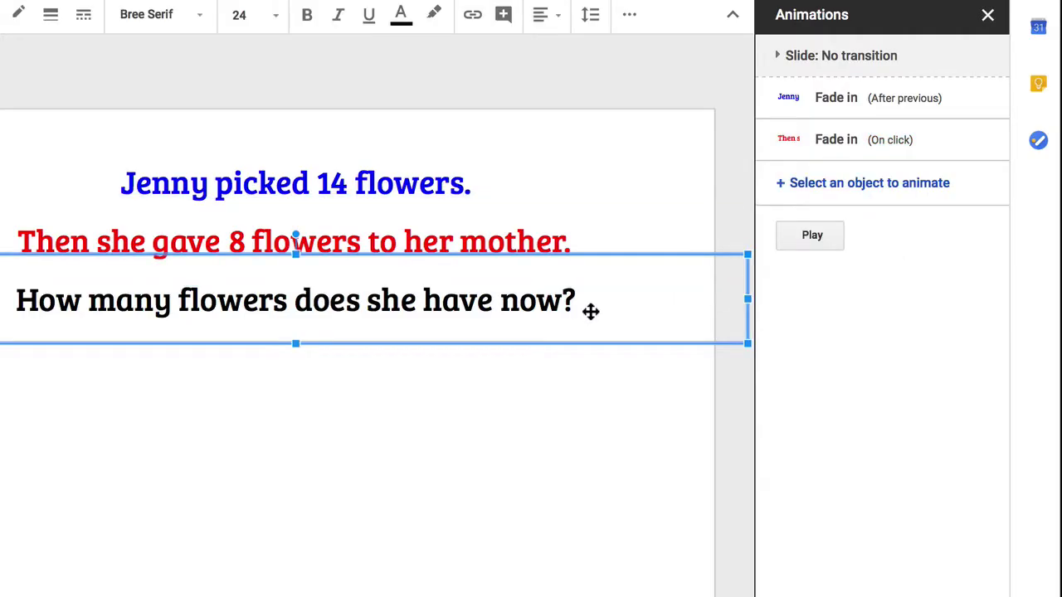
{"action": "left_click", "coordinate": [813, 189]}
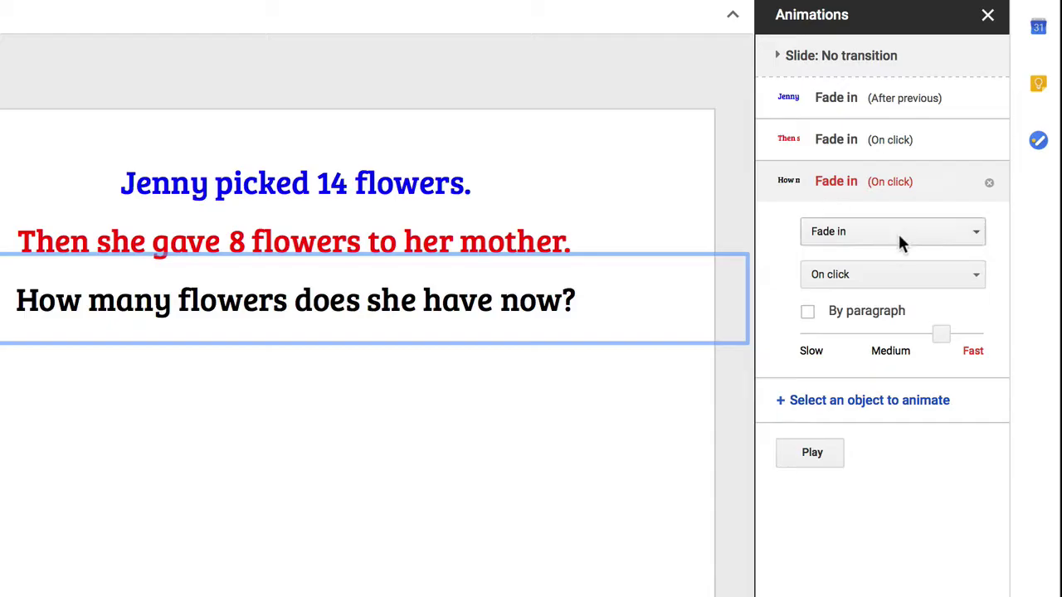
- Give the slide a Fast Cube transition and apply it to all slides
{"action": "left_click", "coordinate": [562, 482]}
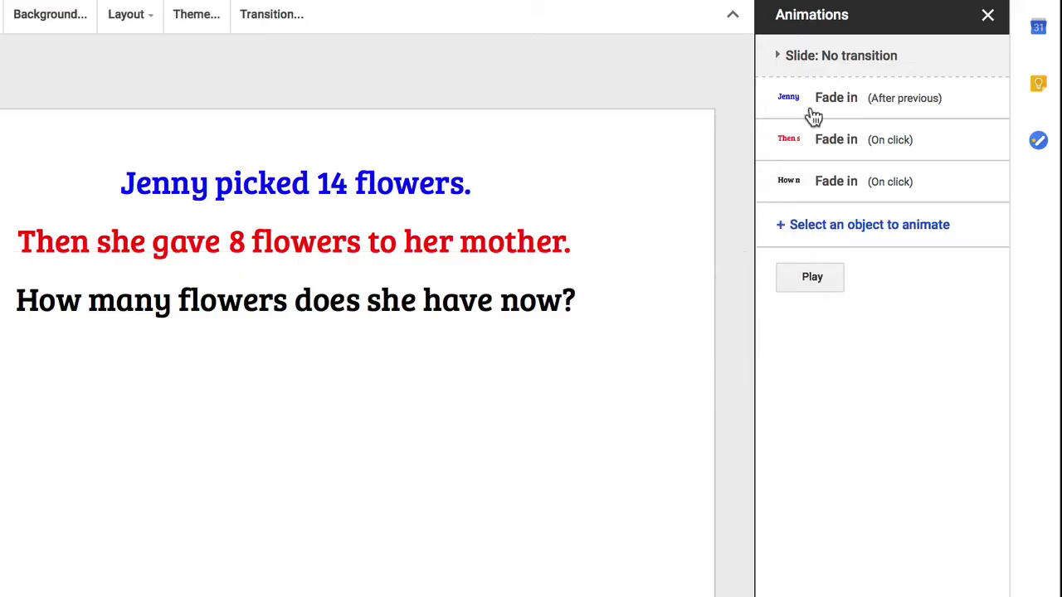
{"action": "left_click", "coordinate": [791, 65]}
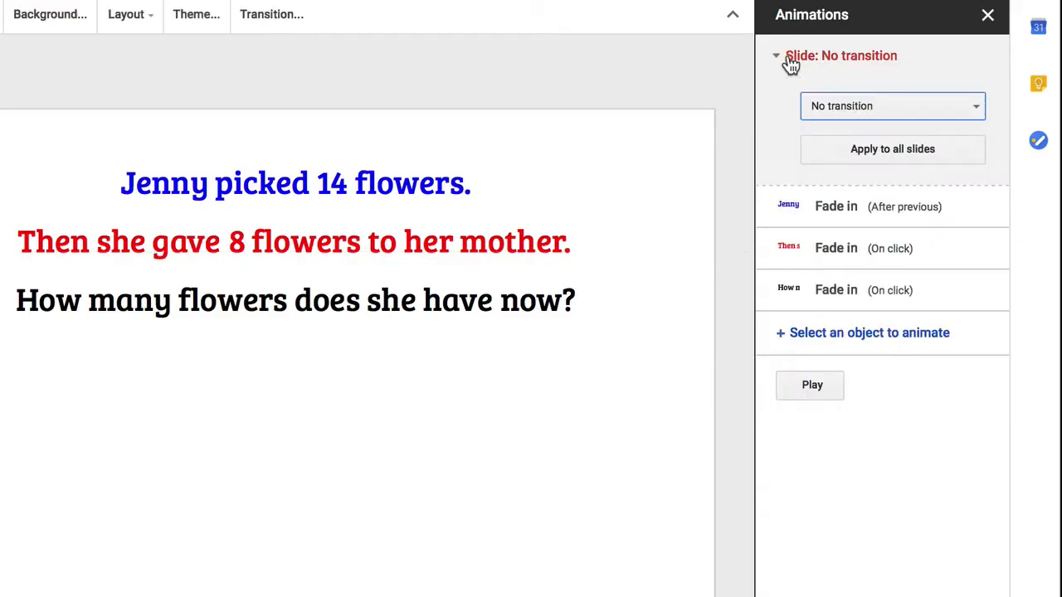
{"action": "left_click", "coordinate": [867, 106]}
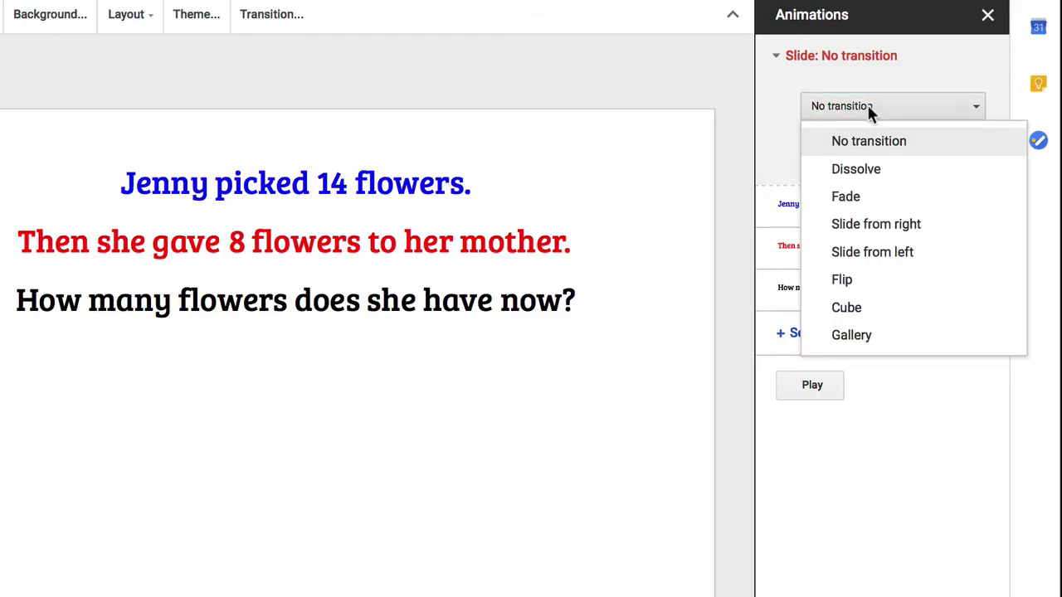
{"action": "left_click", "coordinate": [868, 312]}
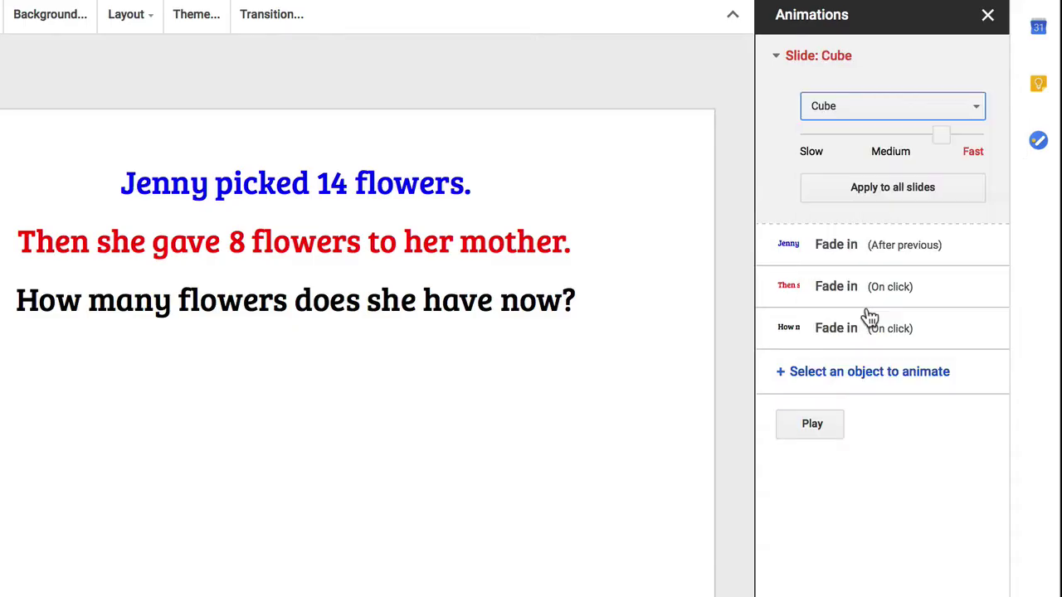
{"action": "left_click", "coordinate": [895, 185]}
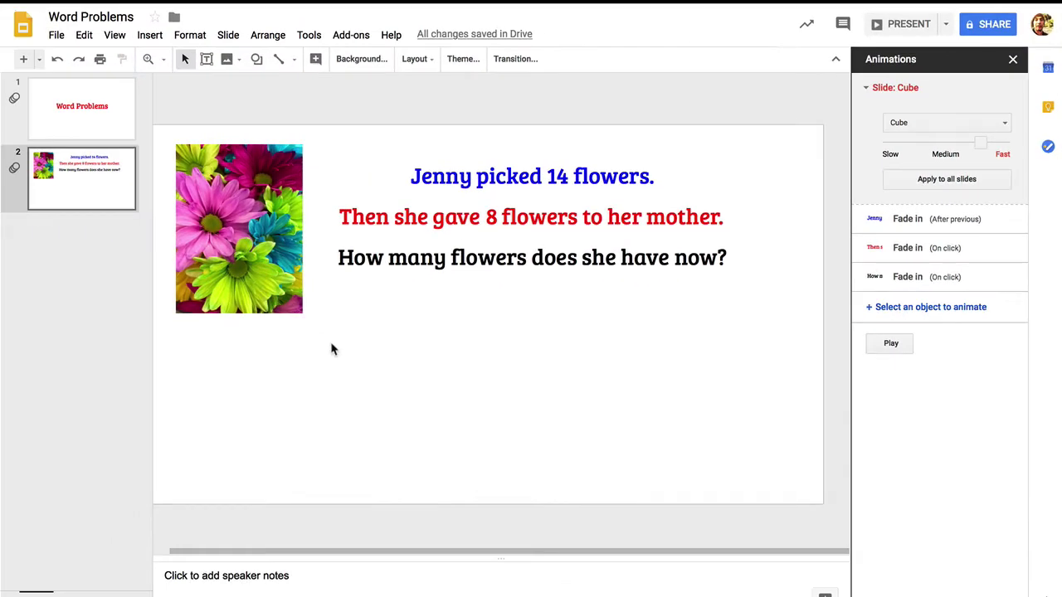
- Duplicate slide 2 and rewrite the first sentence as 'Mario found 15 pebbles.'
{"action": "right_click", "coordinate": [96, 189]}
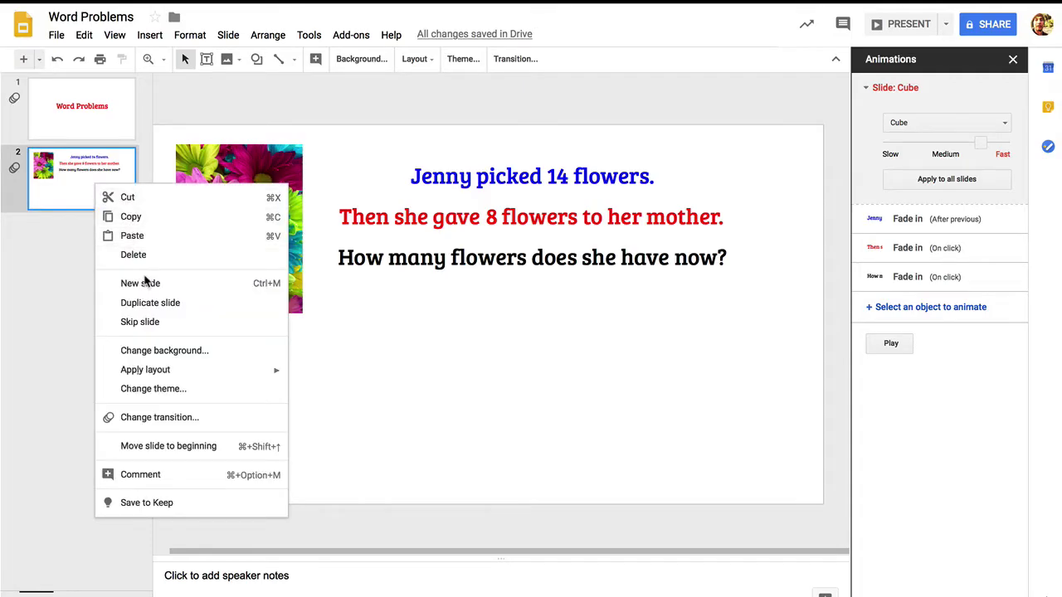
{"action": "left_click", "coordinate": [161, 303]}
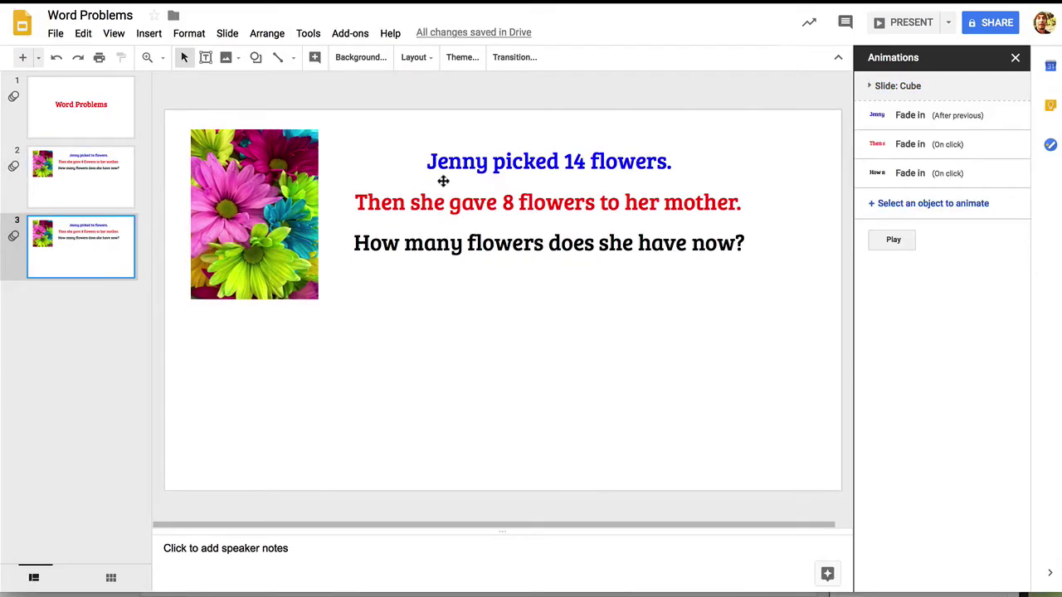
{"action": "left_click", "coordinate": [449, 165]}
{"action": "left_click_drag", "start_coordinate": [427, 161], "coordinate": [489, 162]}
{"action": "type", "text": "Mario"}
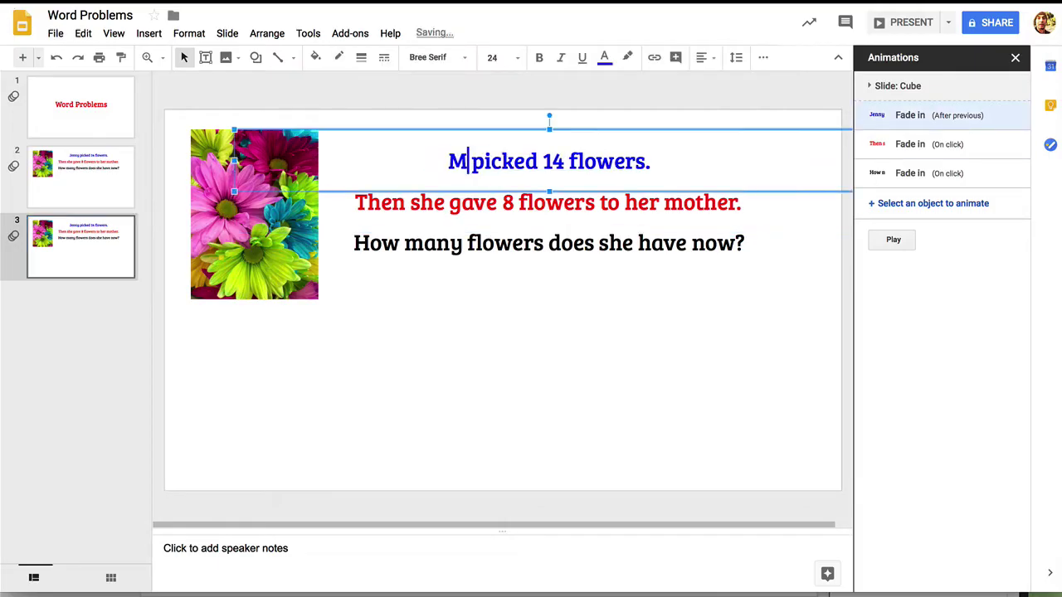
{"action": "left_click_drag", "start_coordinate": [563, 161], "coordinate": [586, 161]}
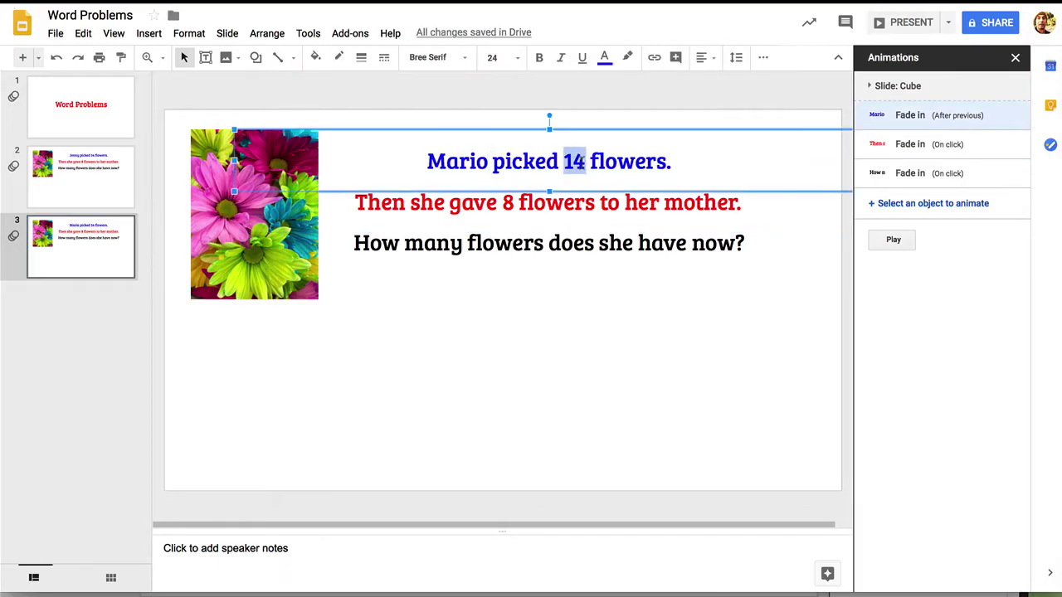
{"action": "left_click_drag", "start_coordinate": [492, 161], "coordinate": [670, 164]}
{"action": "type", "text": "found "}
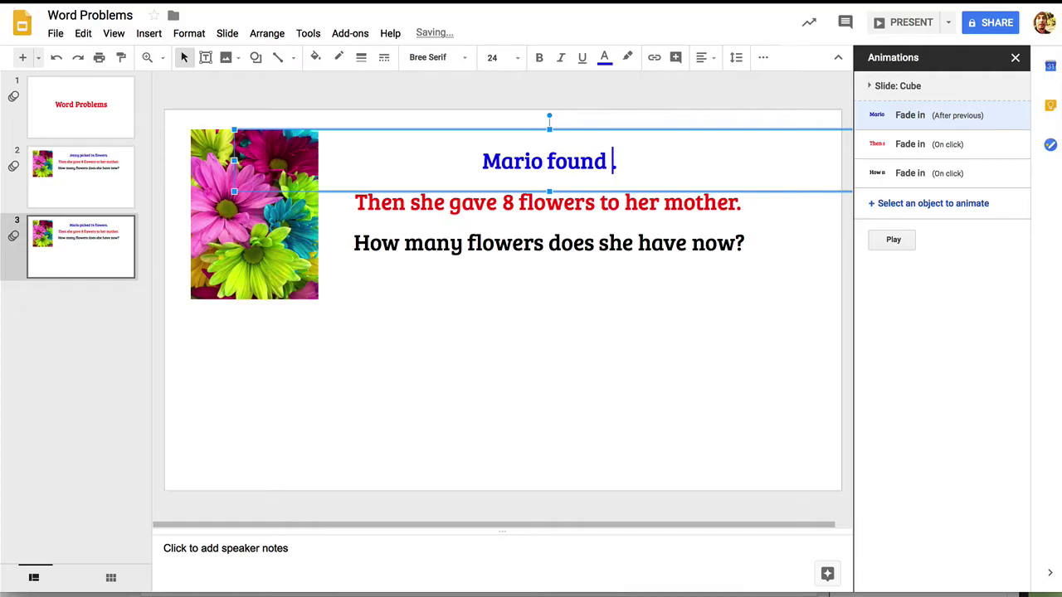
{"action": "type", "text": "15 pebbles."}
- Rewrite the red second sentence so he gives 6 pebbles to his brother
{"action": "left_click", "coordinate": [420, 202]}
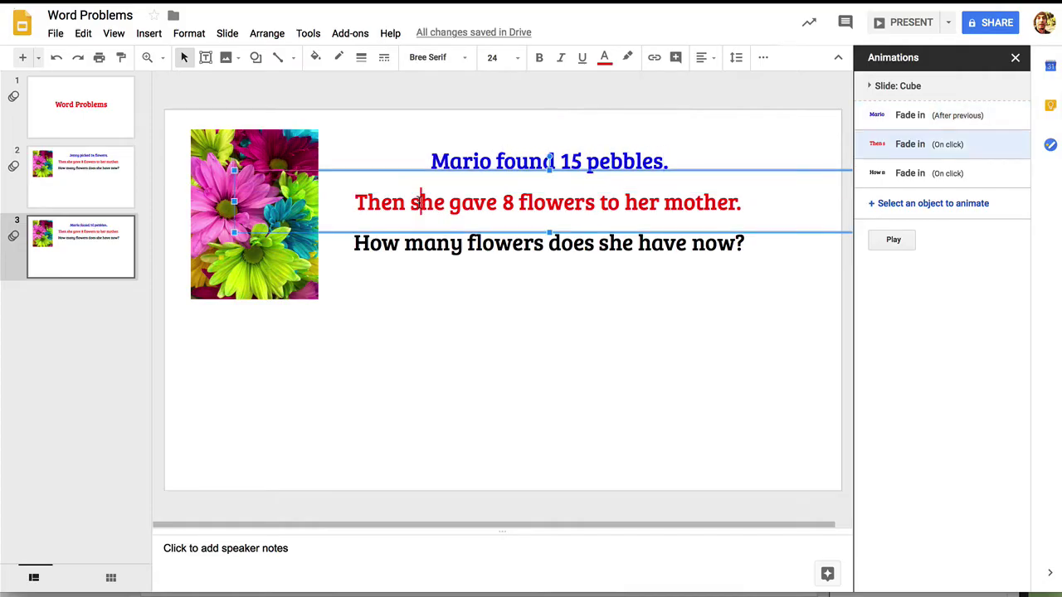
{"action": "key", "text": "BackSpace"}
{"action": "double_click", "coordinate": [503, 203]}
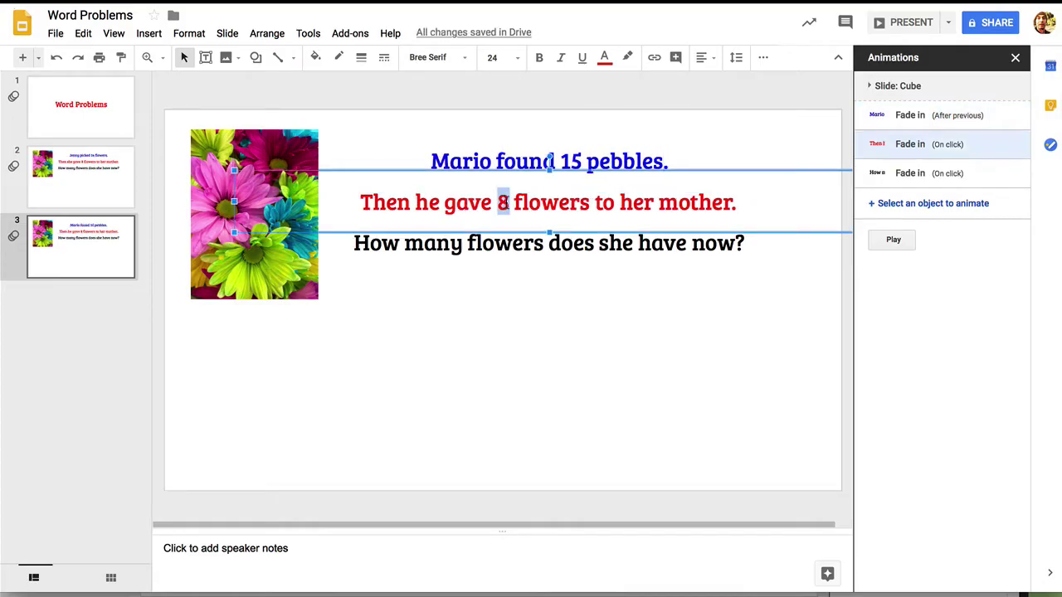
{"action": "type", "text": "6"}
{"action": "left_click_drag", "start_coordinate": [522, 203], "coordinate": [728, 205]}
{"action": "type", "text": "fr"}
{"action": "key", "text": "BackSpace"}
{"action": "type", "text": "b"}
{"action": "key", "text": "BackSpace"}
{"action": "type", "text": "pebbles to his brothe"}
- Change the question to 'How many pebbles does he have left?'
{"action": "left_click", "coordinate": [632, 243]}
{"action": "left_click_drag", "start_coordinate": [468, 243], "coordinate": [544, 243]}
{"action": "type", "text": "pebbles"}
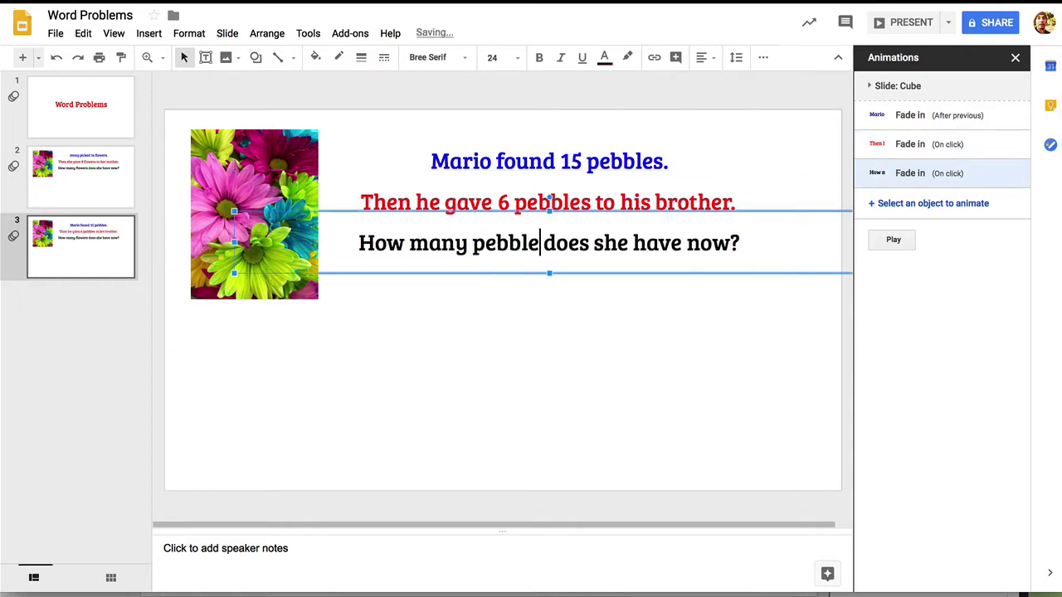
{"action": "left_click", "coordinate": [610, 243]}
{"action": "key", "text": "BackSpace"}
{"action": "double_click", "coordinate": [705, 242]}
{"action": "type", "text": "left"}
{"action": "left_click", "coordinate": [623, 322]}
- Replace the flower photo with a web image found by searching 'pebbles'
{"action": "left_click", "coordinate": [239, 247]}
{"action": "key", "text": "Delete"}
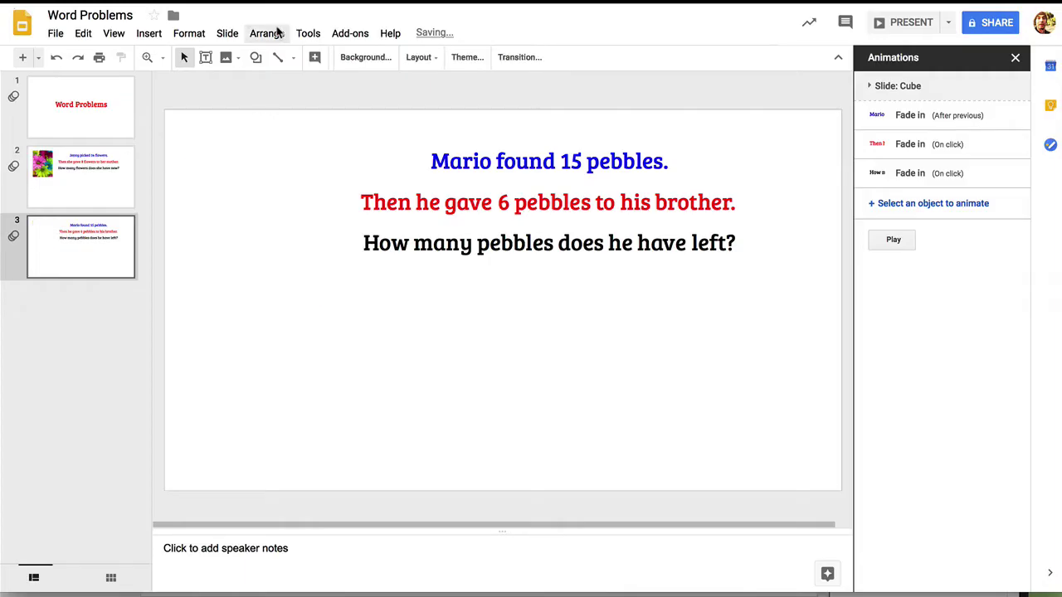
{"action": "left_click", "coordinate": [225, 57]}
{"action": "left_click", "coordinate": [273, 100]}
{"action": "type", "text": "pebbles"}
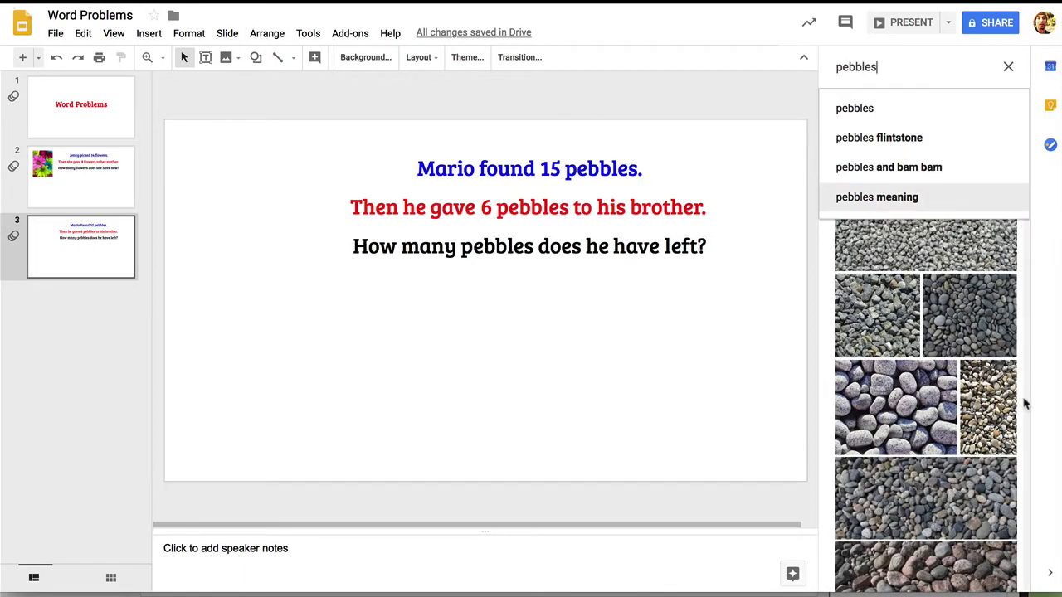
{"action": "scroll", "coordinate": [970, 448], "scroll_direction": "down", "scroll_amount": 5}
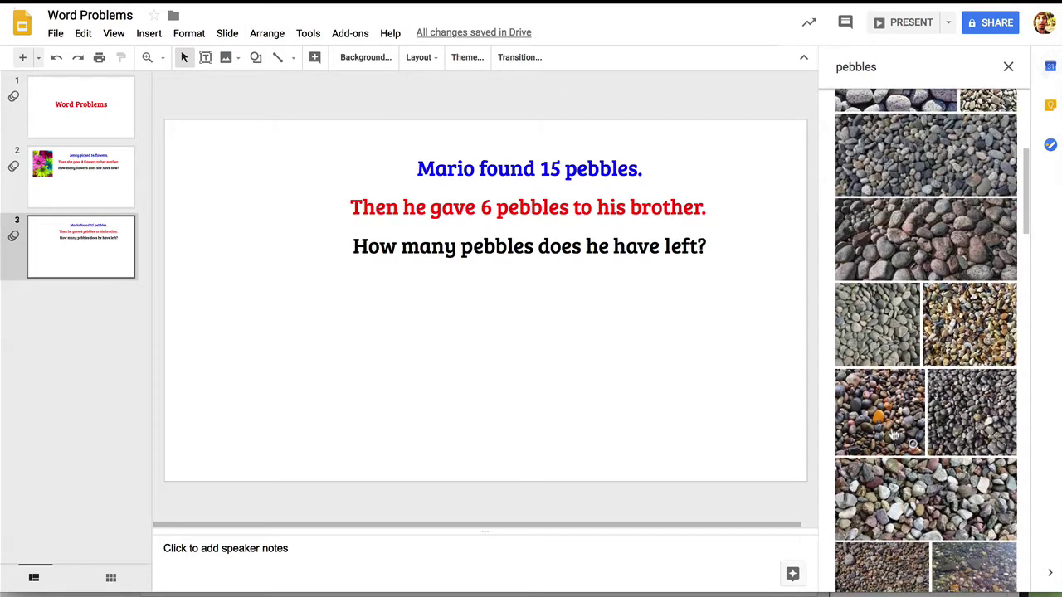
{"action": "left_click", "coordinate": [879, 408]}
{"action": "left_click", "coordinate": [994, 581]}
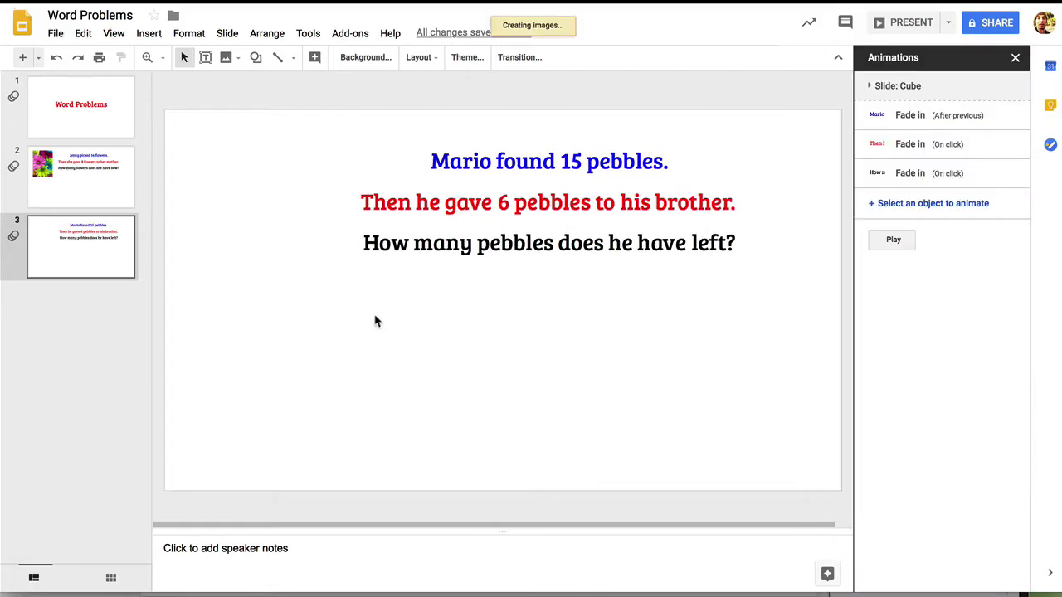
- Shrink the pebble photo, move it top-left, and shift the text box right
{"action": "left_click_drag", "start_coordinate": [433, 380], "coordinate": [368, 378]}
{"action": "left_click_drag", "start_coordinate": [366, 285], "coordinate": [333, 318]}
{"action": "left_click_drag", "start_coordinate": [283, 381], "coordinate": [287, 199]}
{"action": "left_click", "coordinate": [498, 301]}
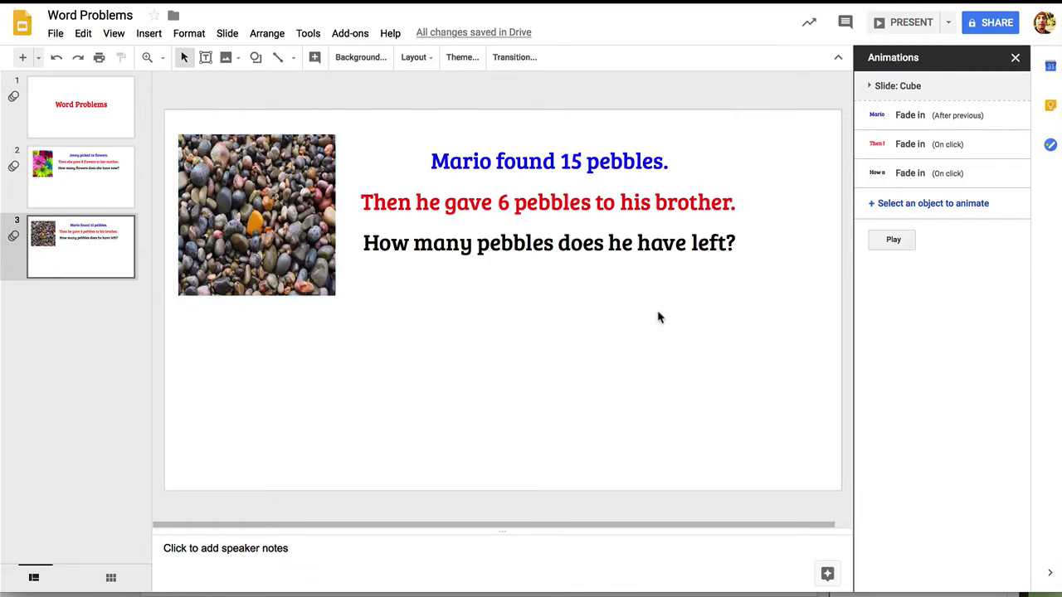
{"action": "left_click_drag", "start_coordinate": [700, 341], "coordinate": [584, 159]}
{"action": "left_click", "coordinate": [603, 353]}
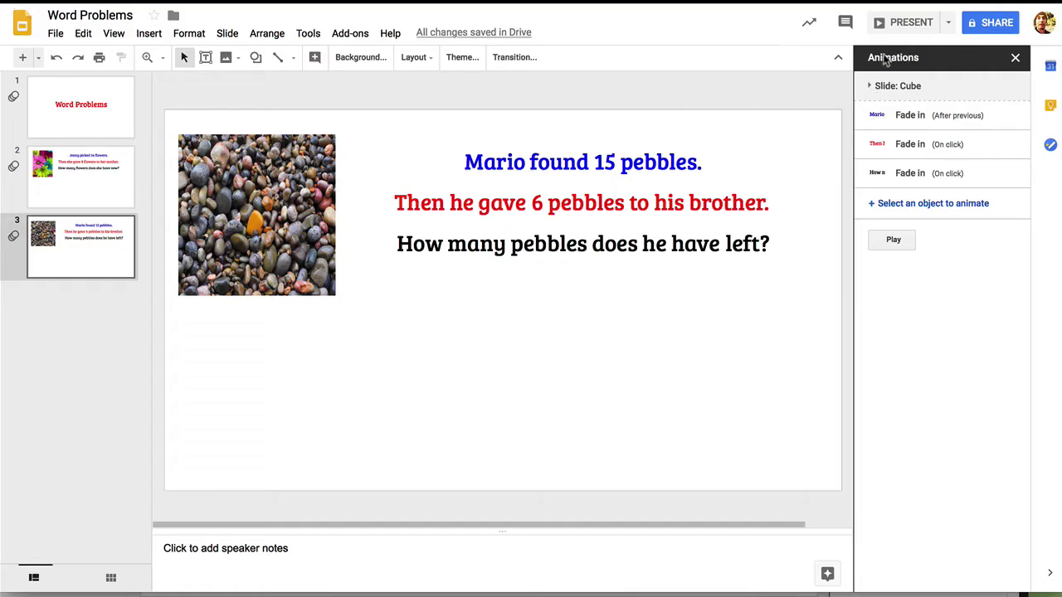
{"action": "left_click", "coordinate": [948, 22]}
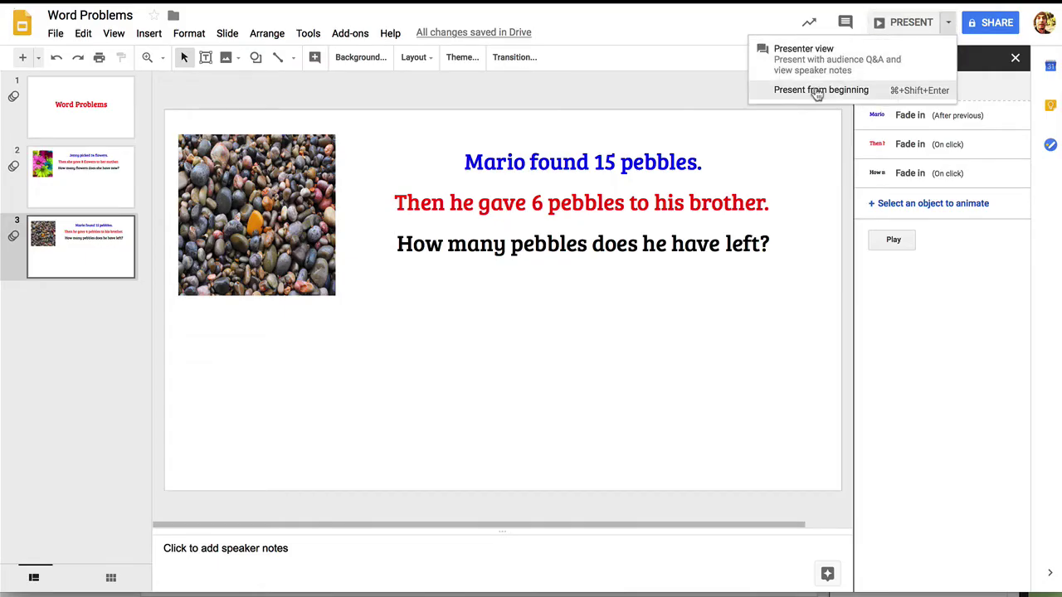